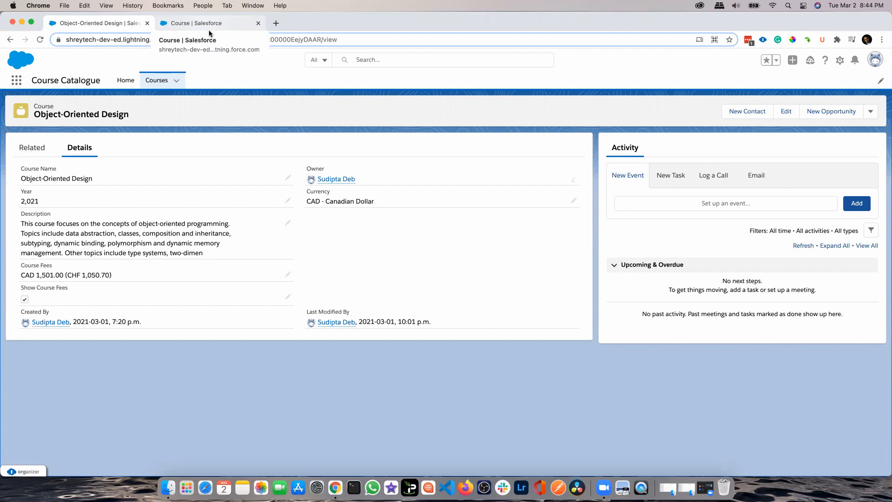
Check the Course object's Lightning record pages, and open the Object-Oriented Design record's page for editing in Lightning App Builder.
click(210, 24)
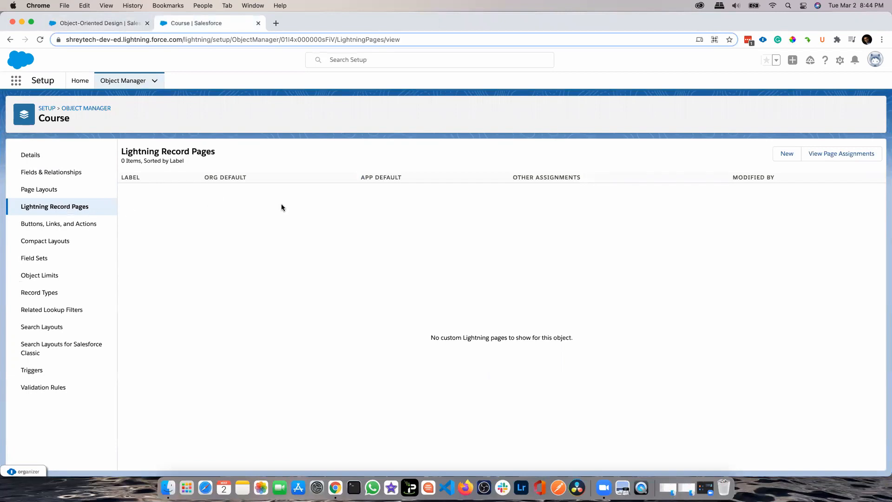
click(116, 28)
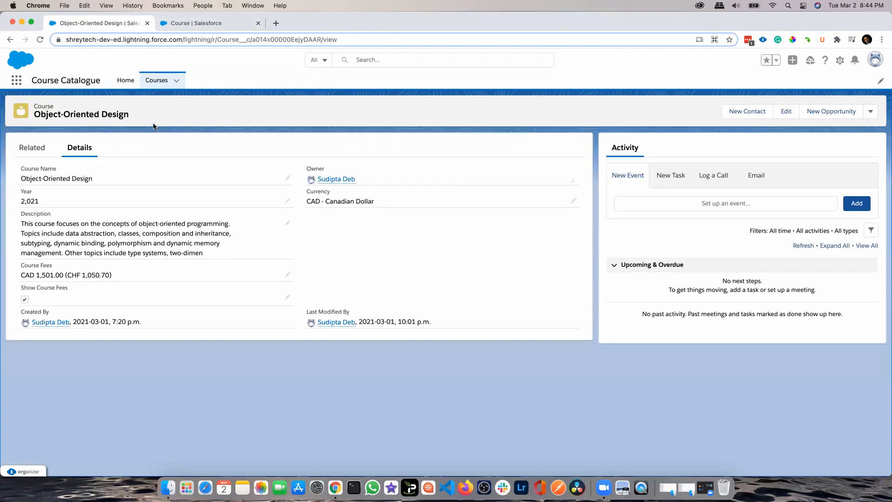
click(841, 60)
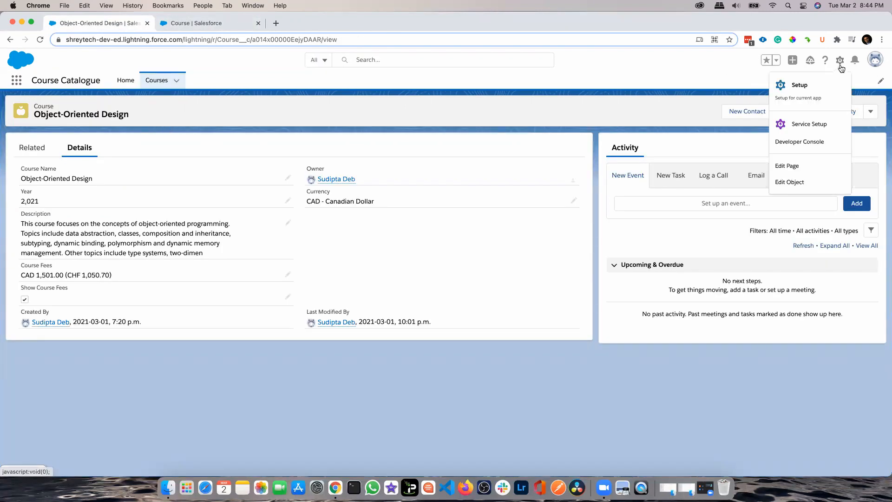
click(805, 166)
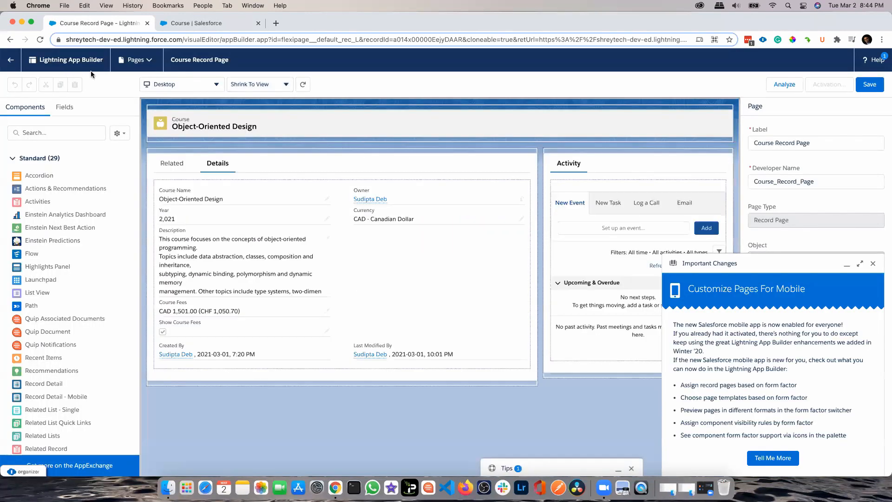
click(873, 264)
Upgrade the Record Detail component to Dynamic Forms, migrating the fields and sections from Course Layout into an Accordion.
click(281, 230)
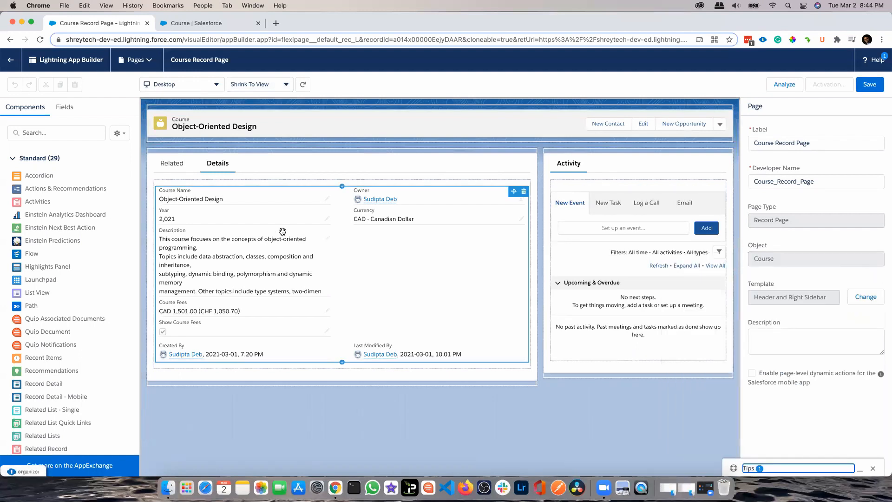
click(224, 168)
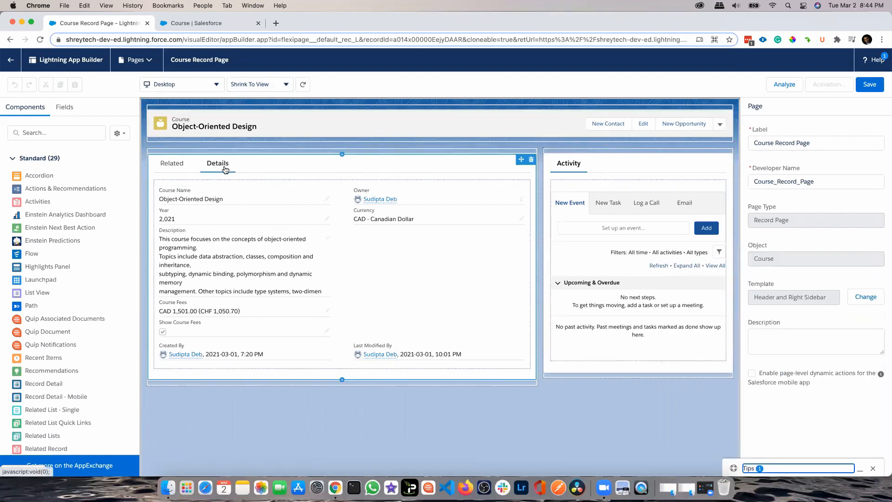
click(249, 231)
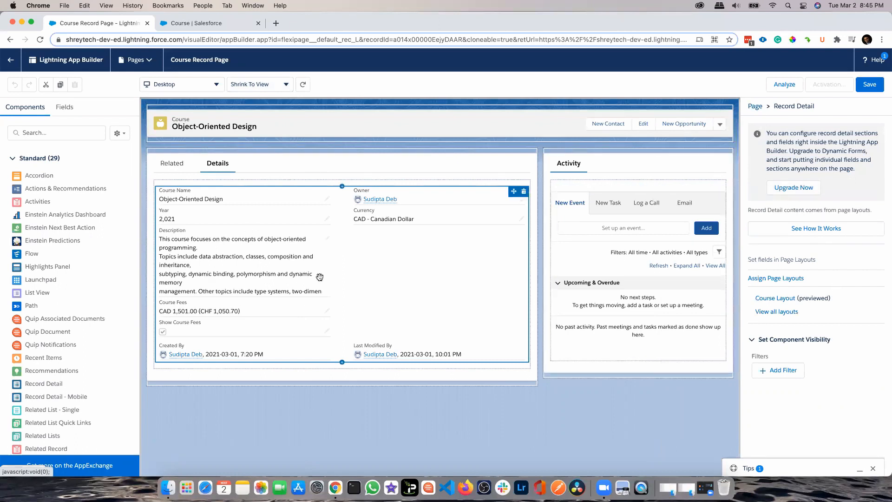
click(803, 190)
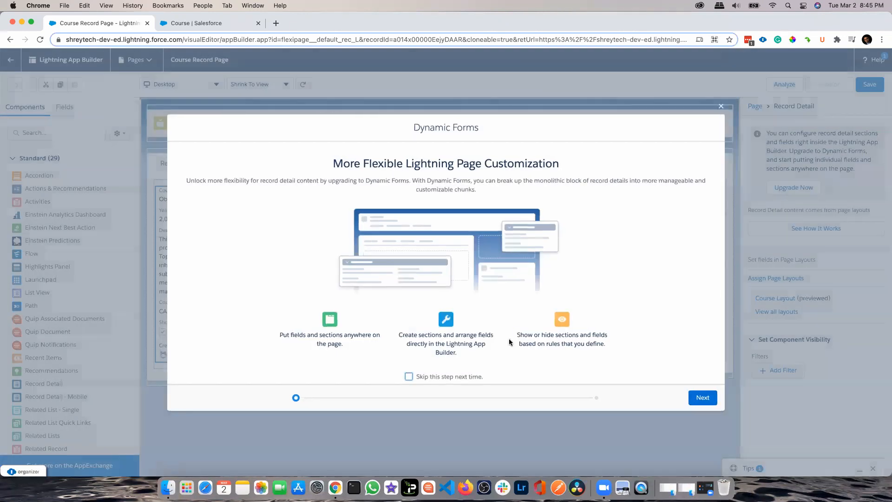
click(702, 399)
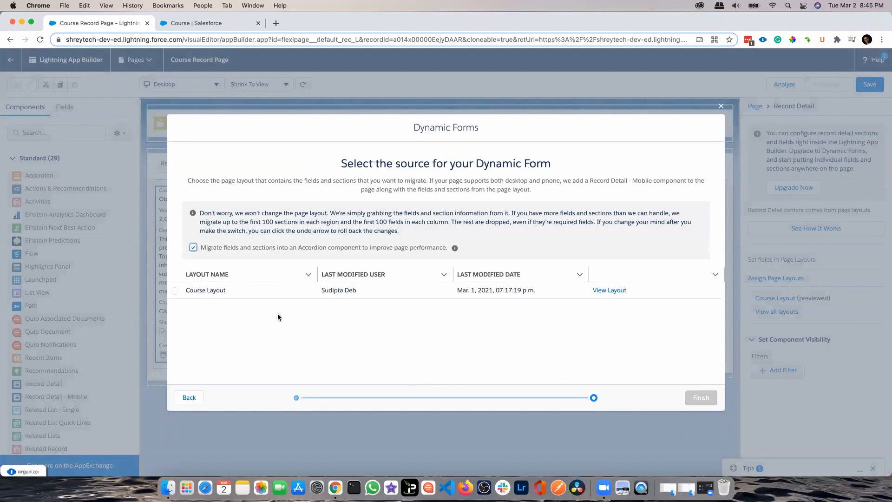
click(174, 290)
click(705, 396)
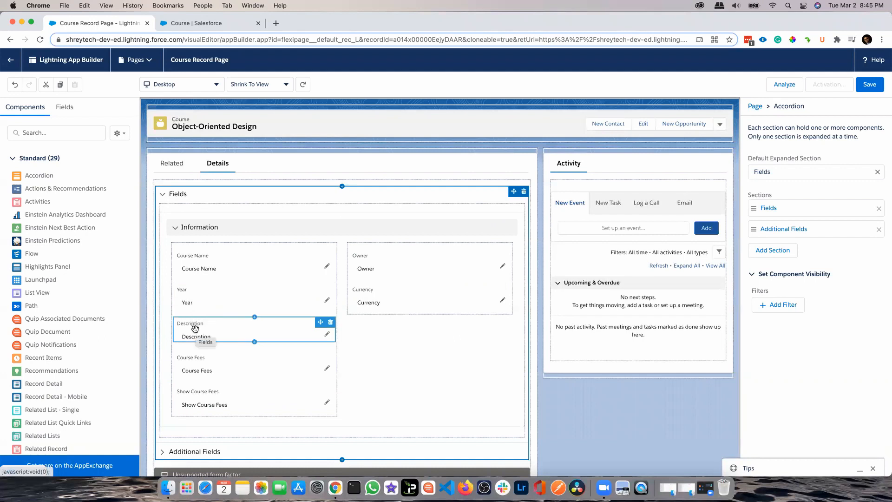
Rearrange the Information section with Description under Course Name and Year under Currency, and save the page.
drag(196, 328, 204, 293)
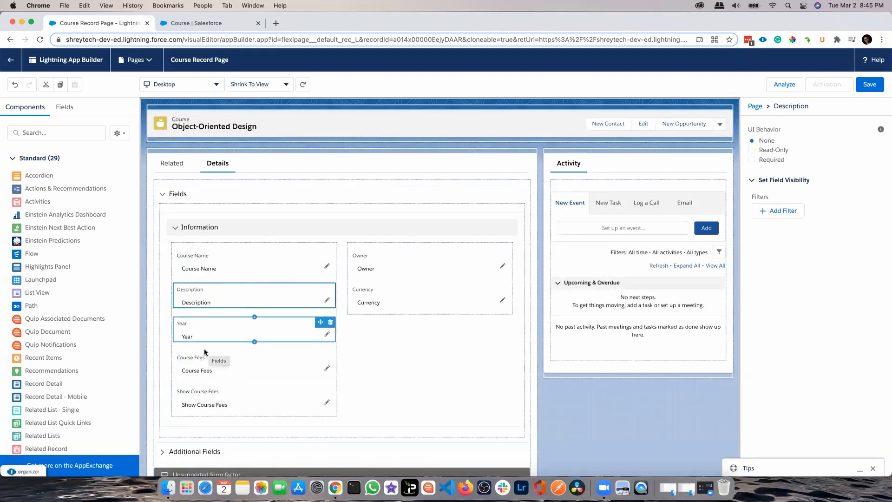
drag(199, 334, 370, 303)
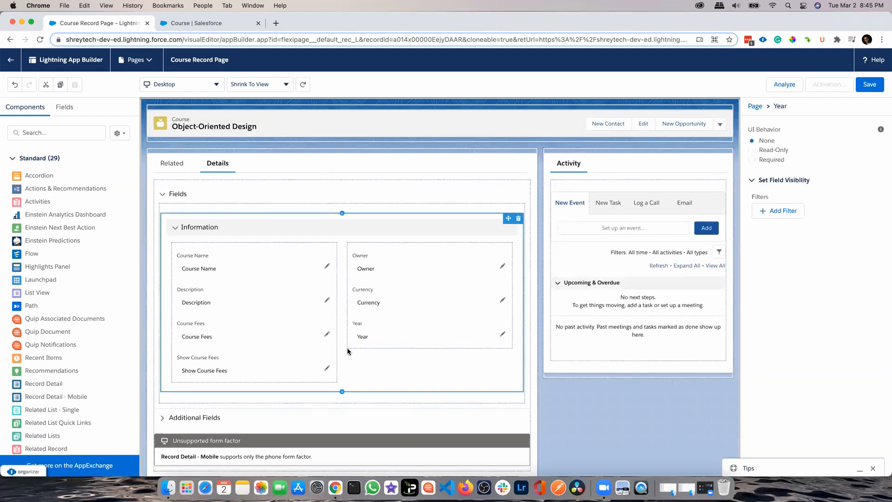
click(870, 85)
Activate the Course Record Page as the desktop org default.
click(568, 313)
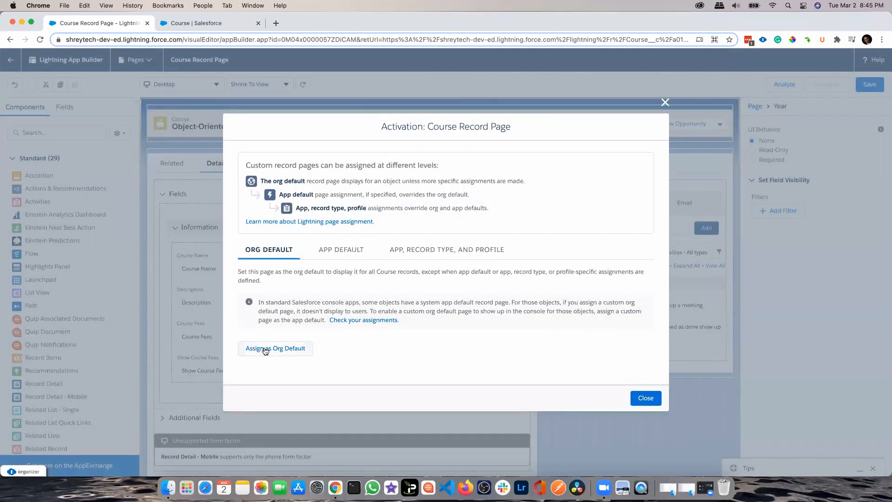
click(266, 350)
click(649, 351)
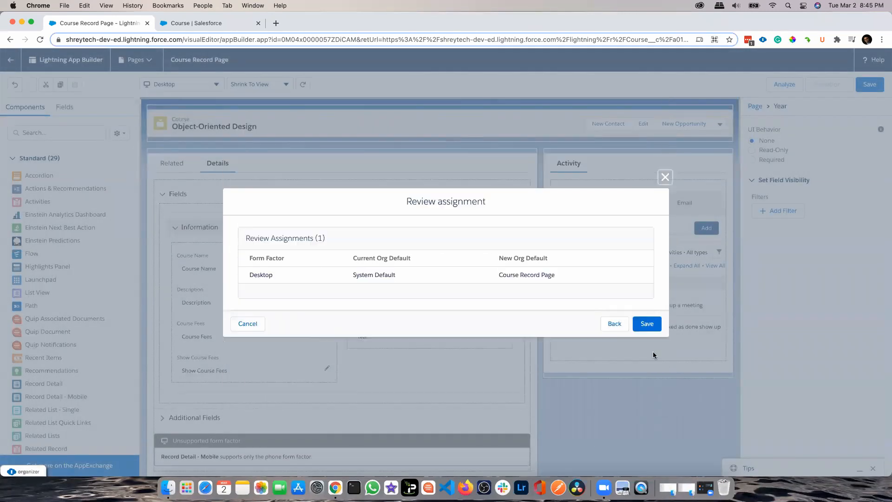
click(648, 323)
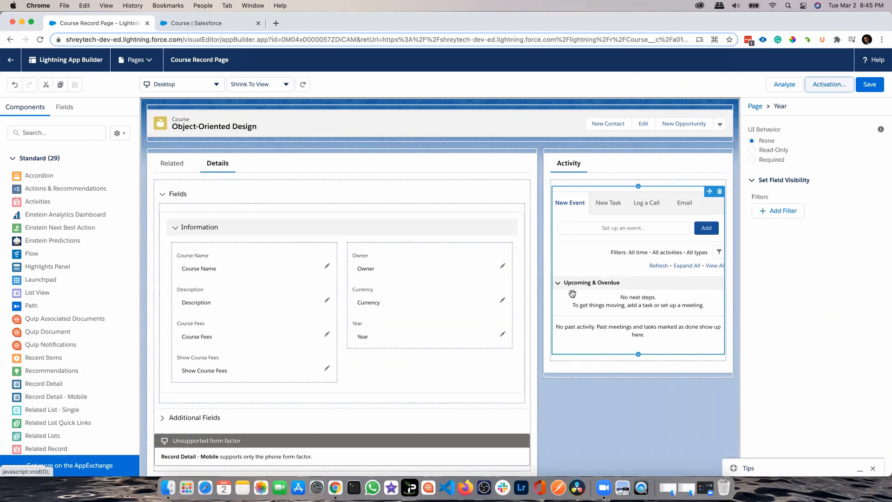
Inspect the page header's Highlights Panel properties and search the components for "high".
click(548, 122)
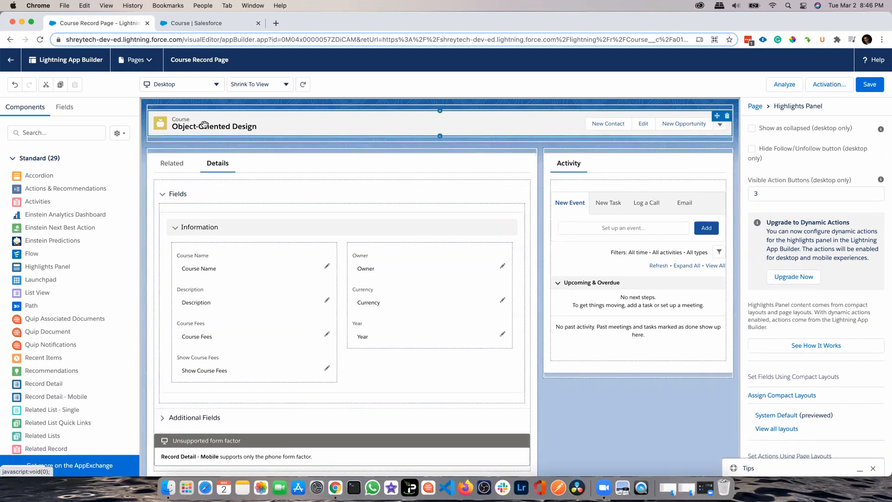
click(46, 133)
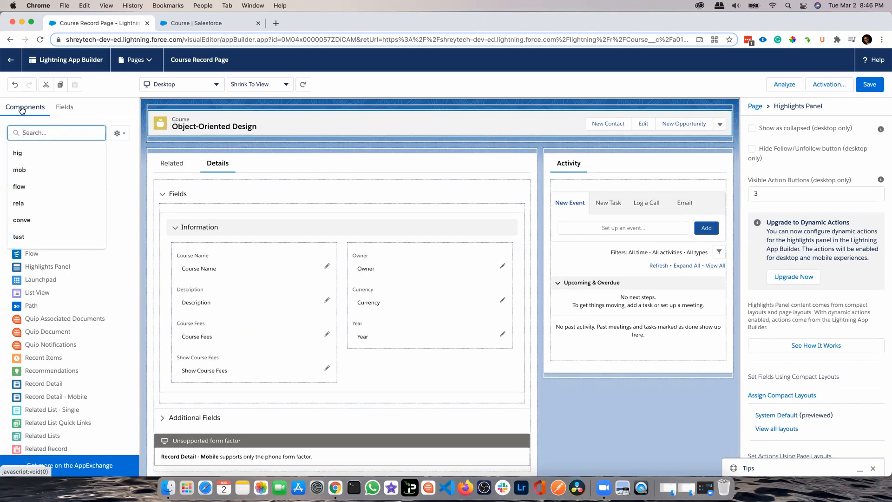
text(high)
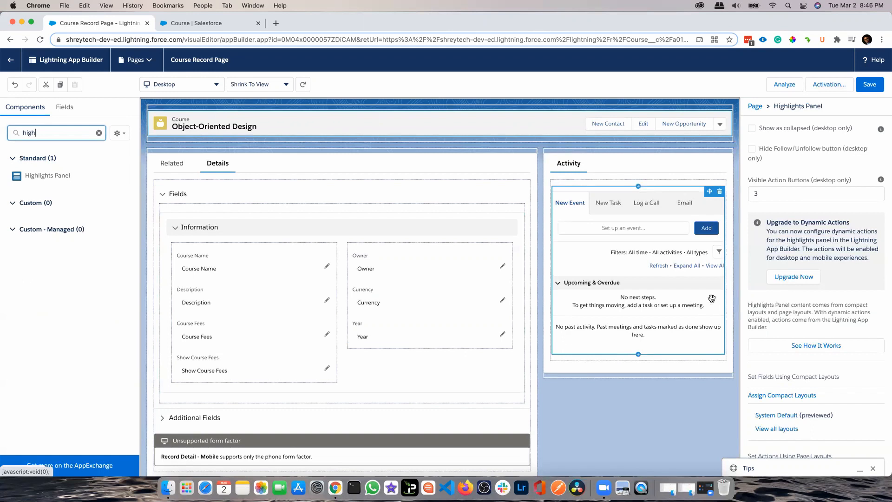
Upgrade the Highlights Panel to Dynamic Actions by migrating the actions from Course Layout.
click(517, 128)
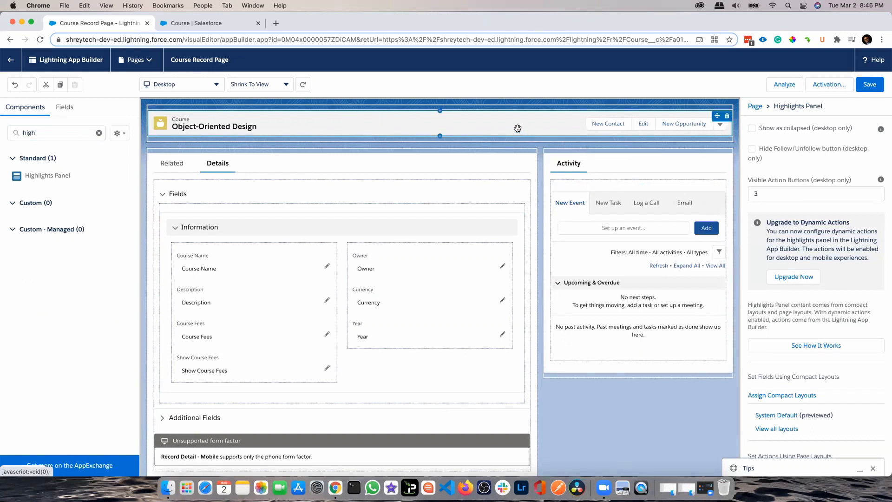
click(810, 278)
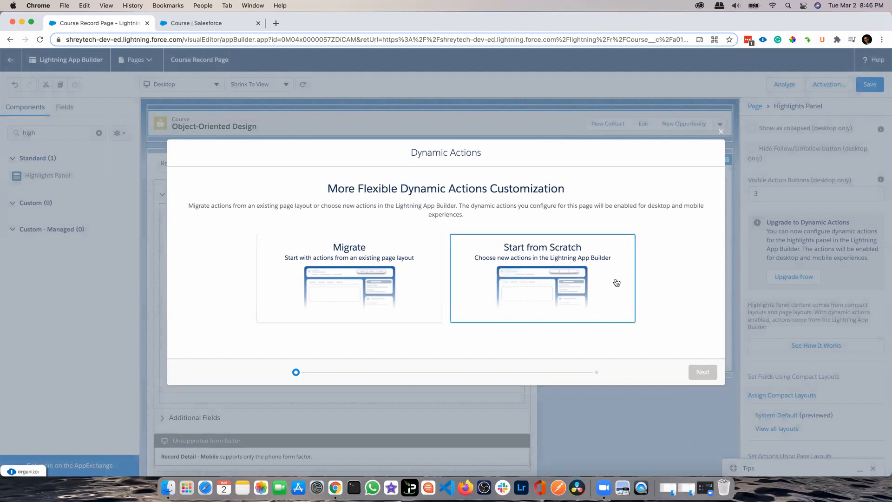
click(414, 291)
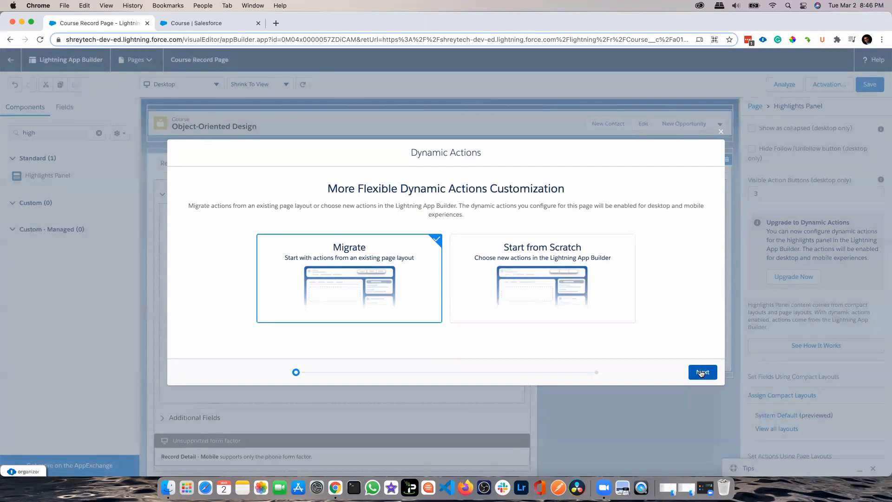
click(702, 372)
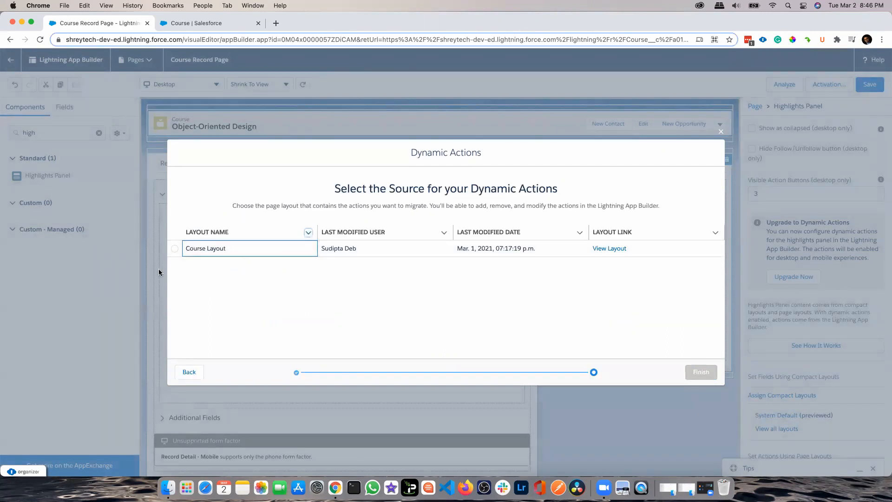
click(175, 250)
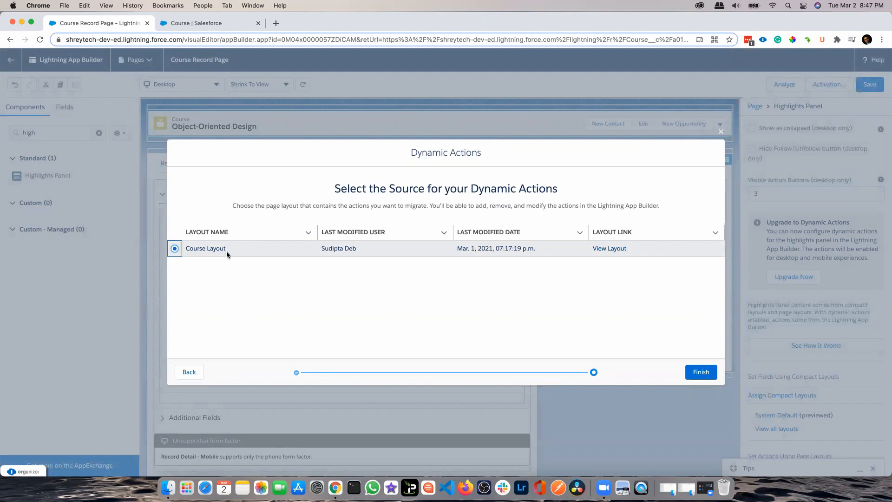
click(712, 373)
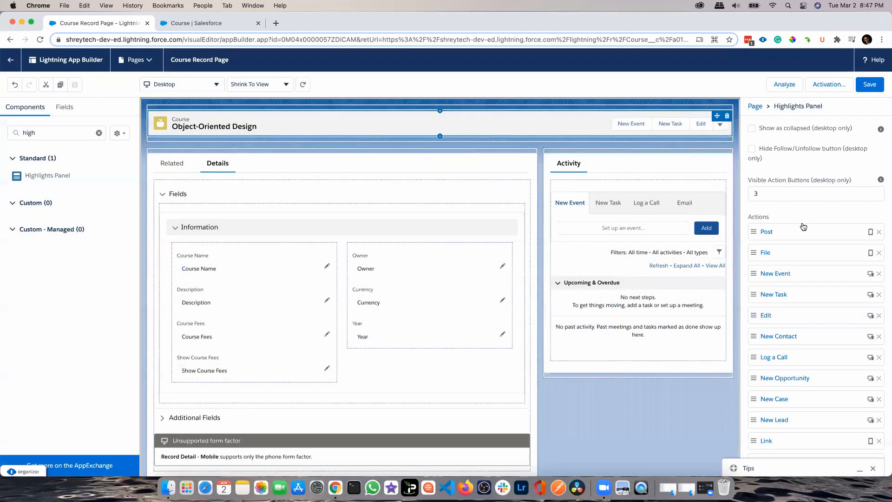
Review the Highlights Panel's migrated actions and set its visible action buttons to 5.
scroll(801, 230, down, 10)
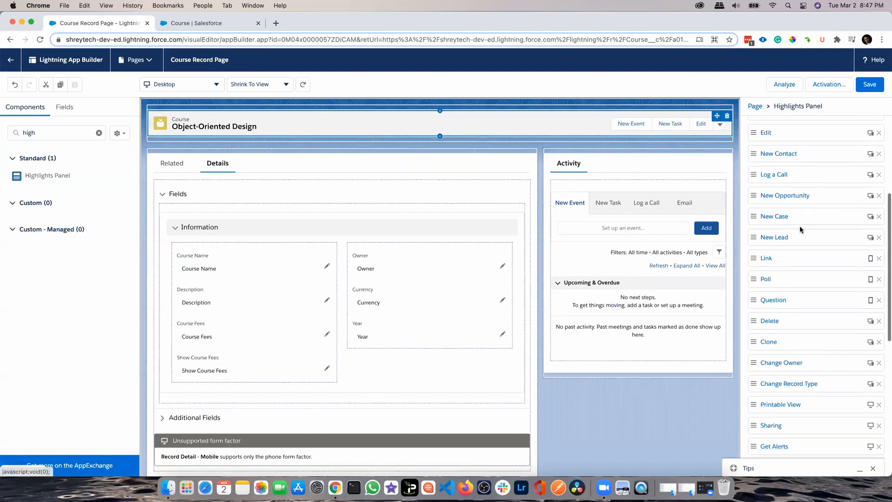
scroll(810, 266, up, 10)
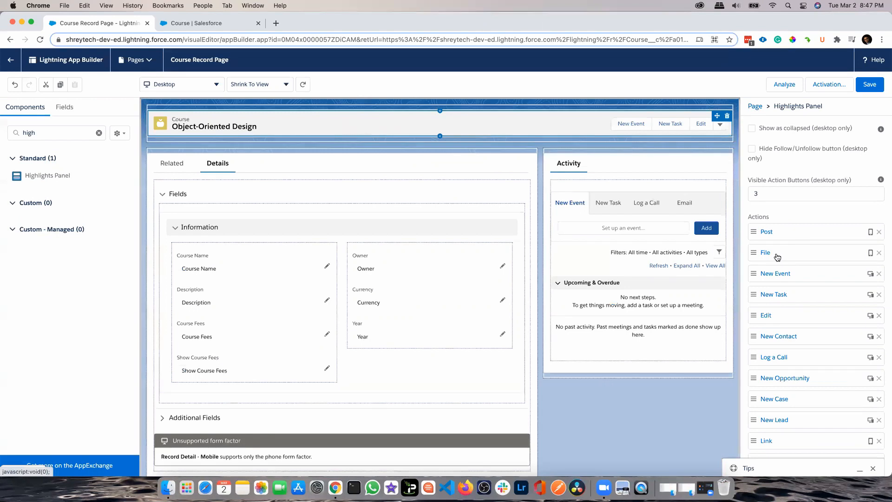
scroll(785, 240, down, 3)
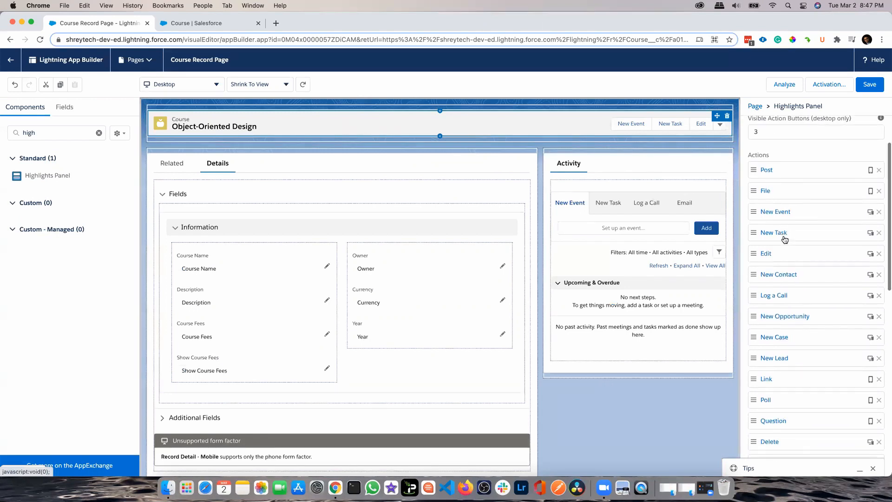
scroll(785, 239, up, 1)
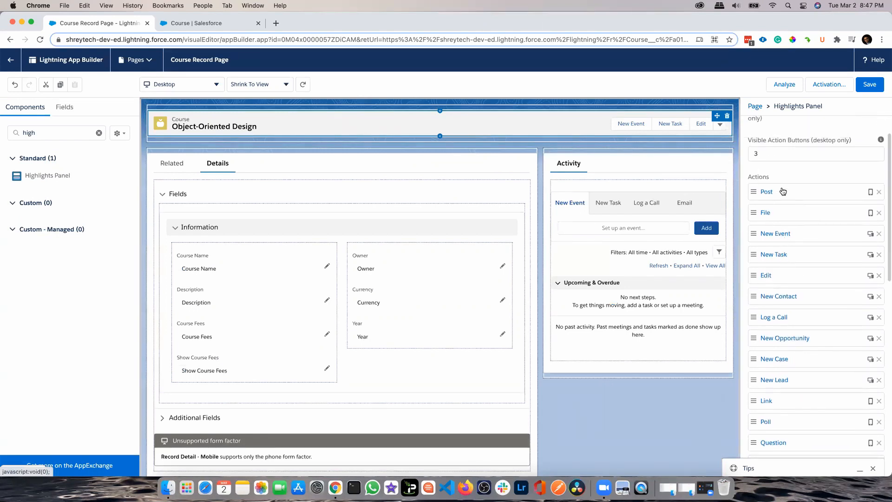
scroll(795, 321, up, 2)
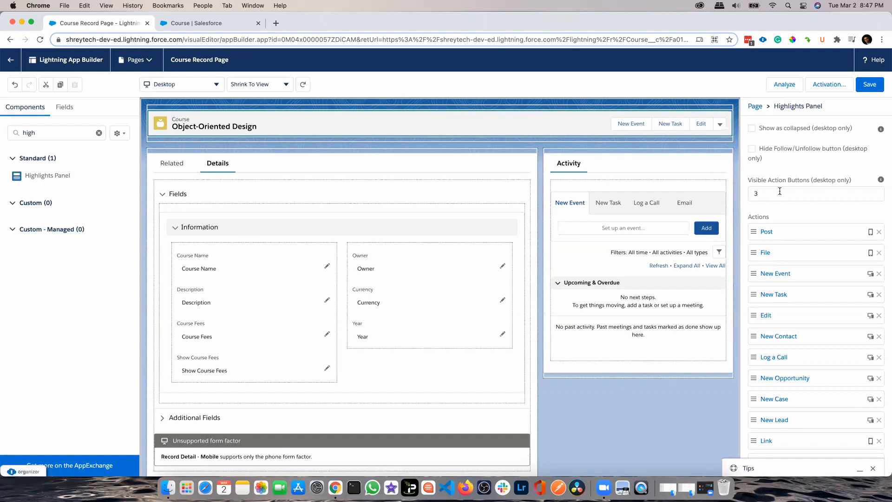
click(763, 194)
key(BackSpace)
text(5)
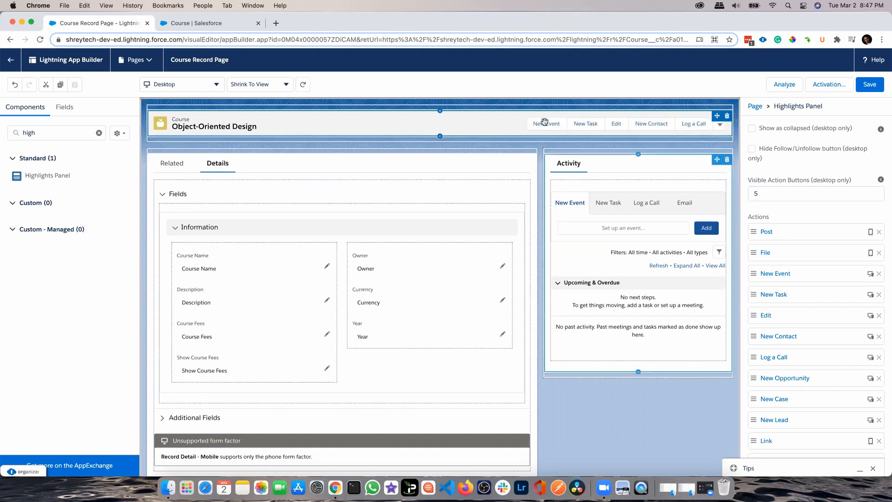
Move the Edit action to the first place in the Highlights Panel's actions list.
scroll(801, 247, down, 1)
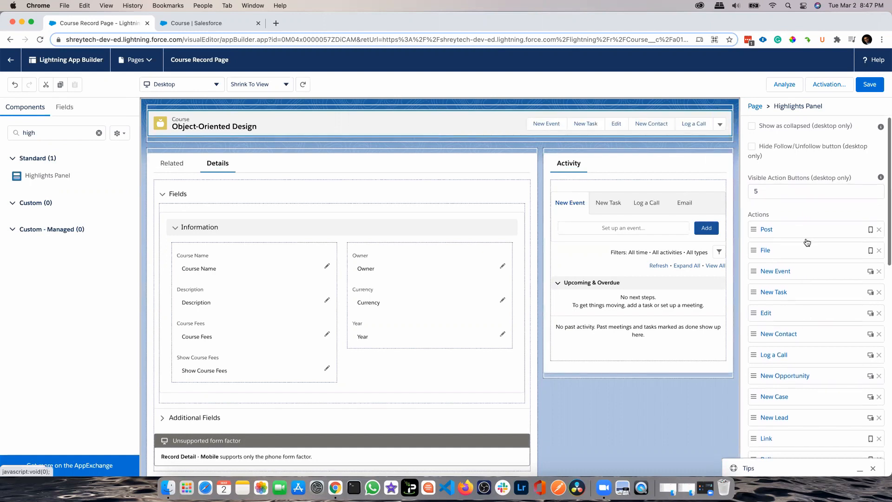
scroll(811, 325, down, 1)
scroll(810, 264, up, 1)
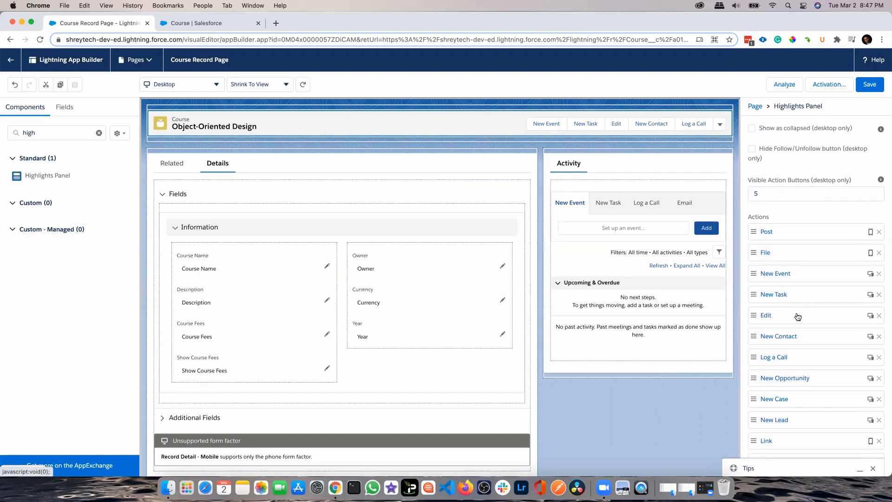
drag(799, 317, 800, 231)
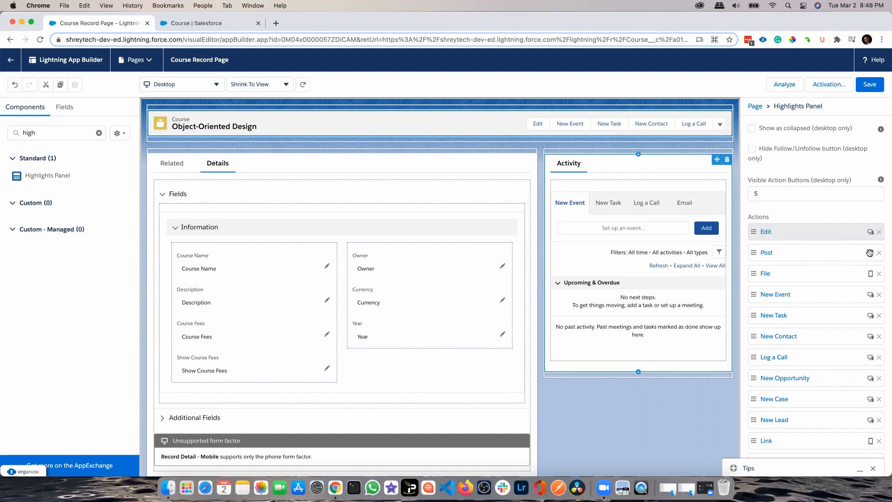
scroll(775, 260, down, 5)
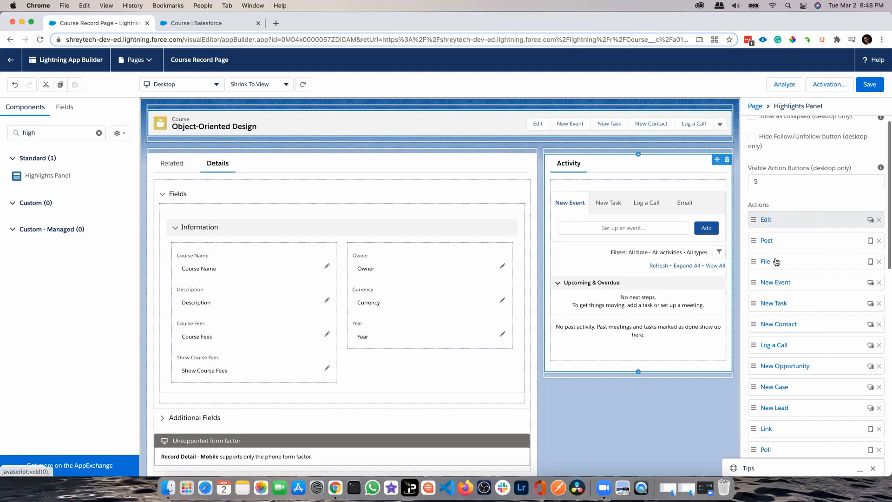
scroll(827, 321, up, 5)
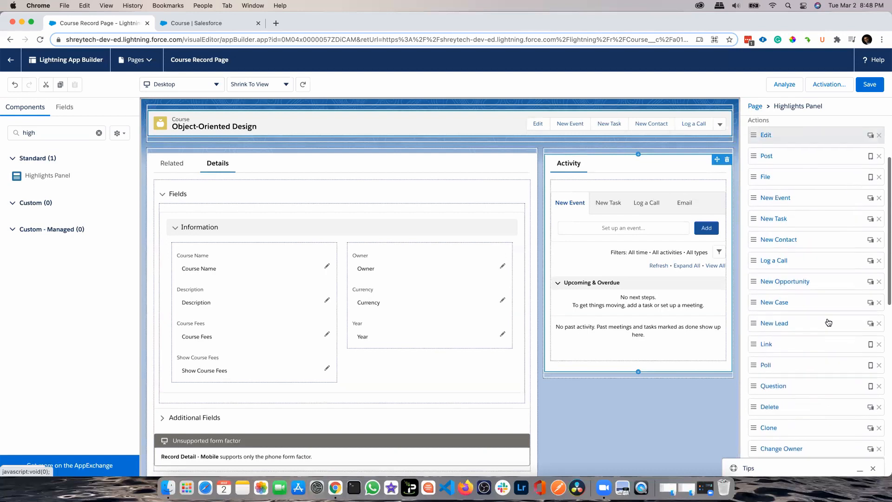
Remove all the actions from Post through Question from the Highlights Panel's actions list.
scroll(829, 322, up, 2)
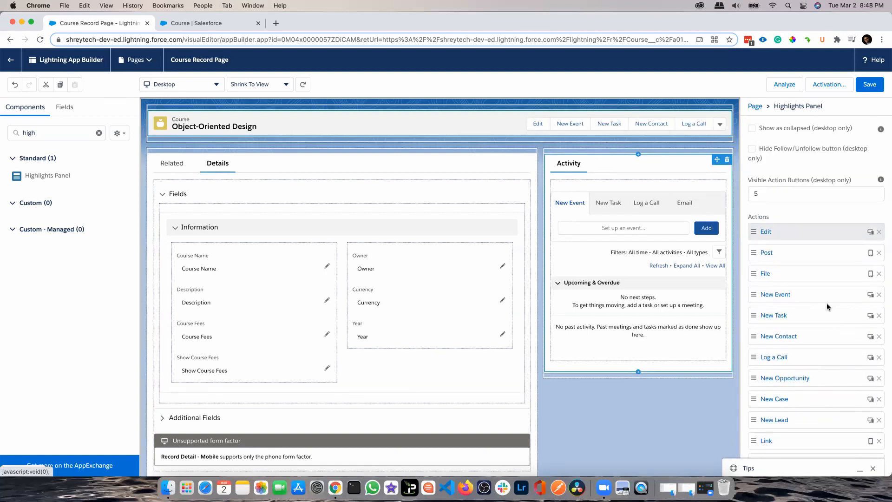
click(879, 252)
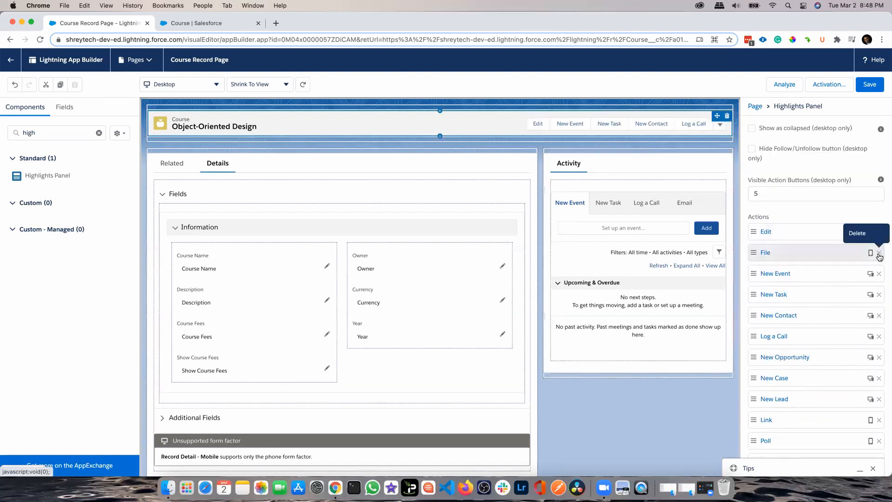
click(879, 252)
click(879, 252)
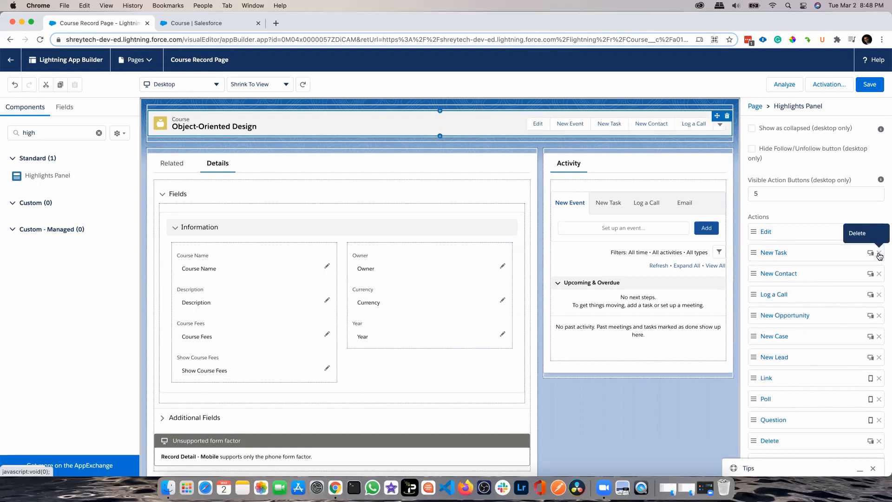
click(879, 252)
click(879, 253)
click(879, 252)
click(879, 252)
click(879, 253)
click(879, 253)
click(879, 254)
click(880, 253)
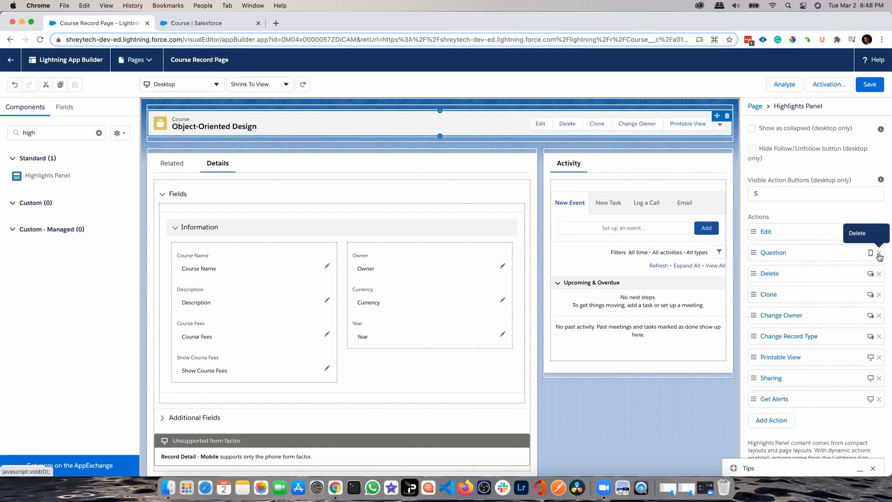
click(879, 254)
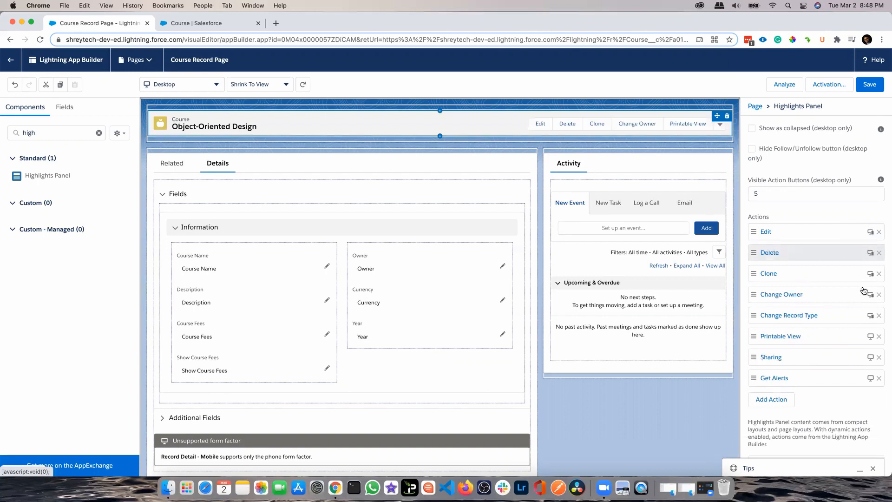
Remove the Change Owner, Change Record Type and Get Alerts actions from the Highlights Panel, and save the page.
click(879, 295)
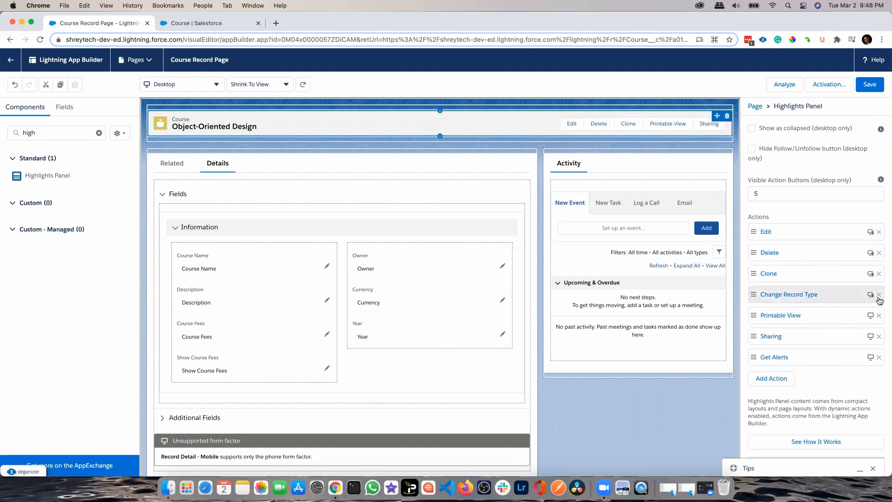
click(880, 295)
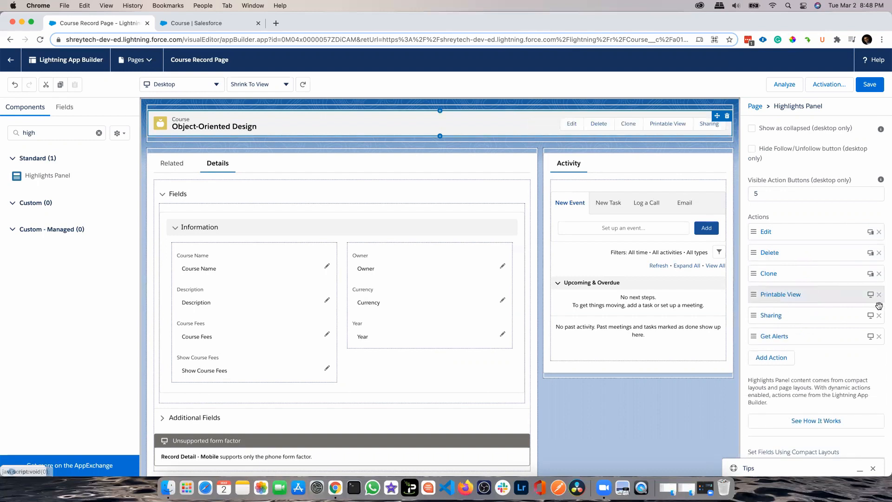
click(878, 337)
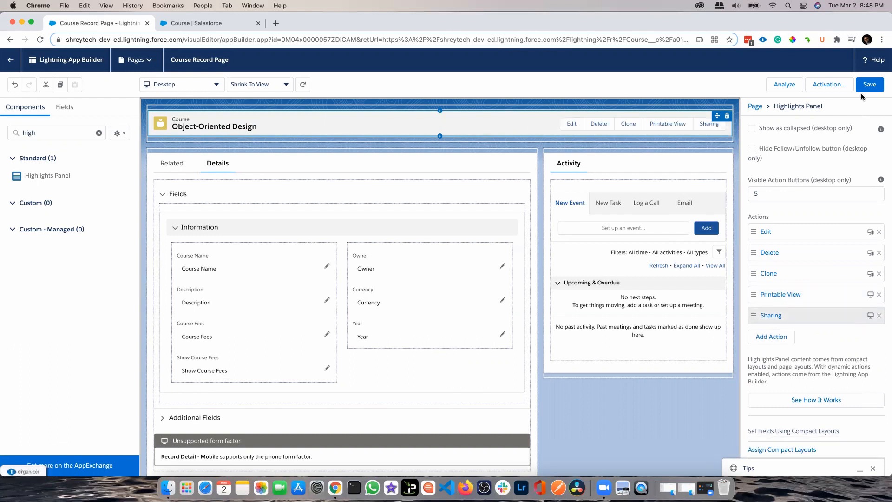
click(871, 85)
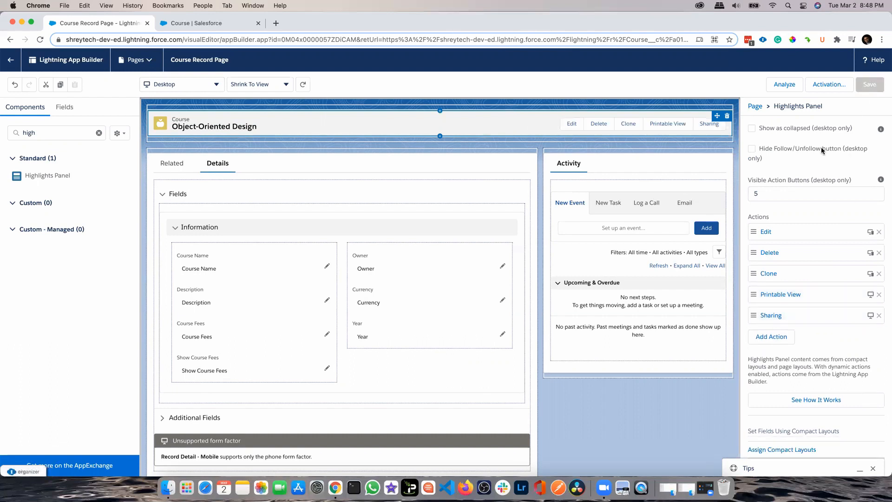
Check the actions on the course record, and reopen its page for editing at the Highlights Panel's actions list.
click(10, 61)
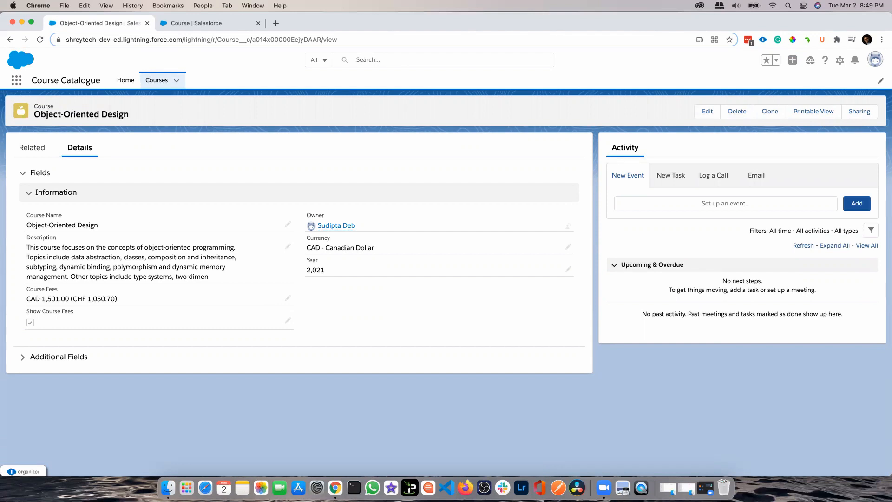
click(840, 61)
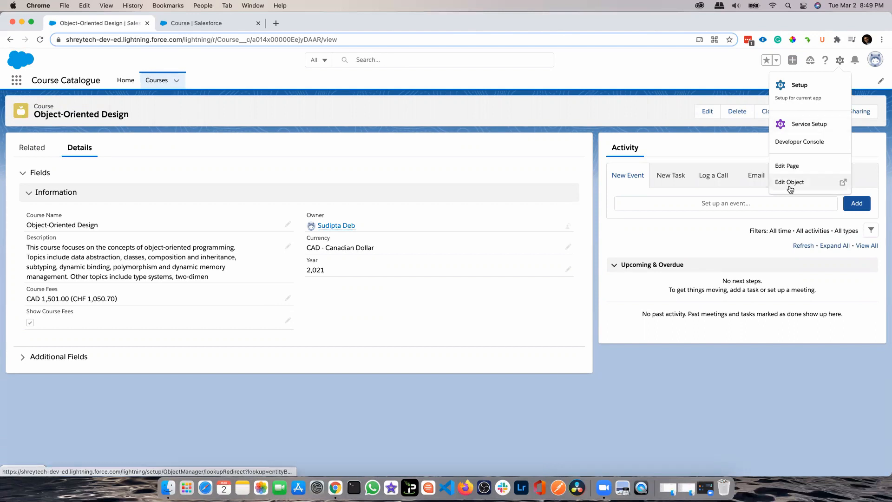
click(794, 165)
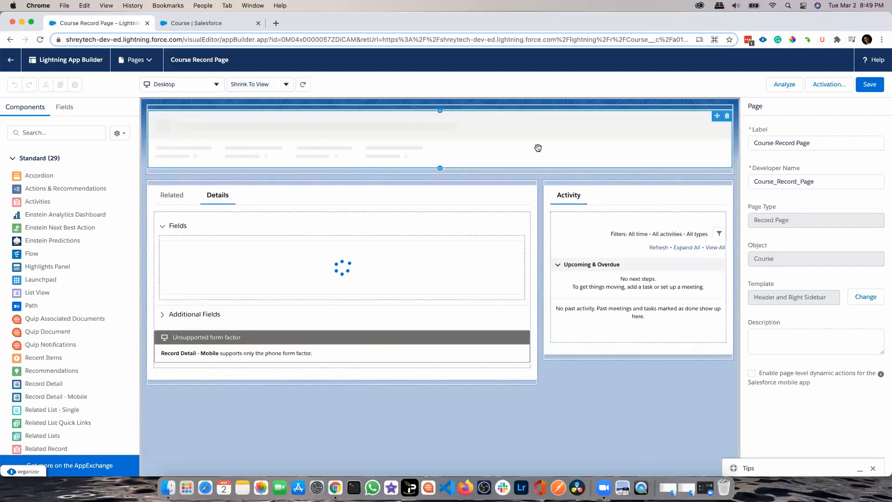
click(552, 126)
scroll(814, 214, down, 3)
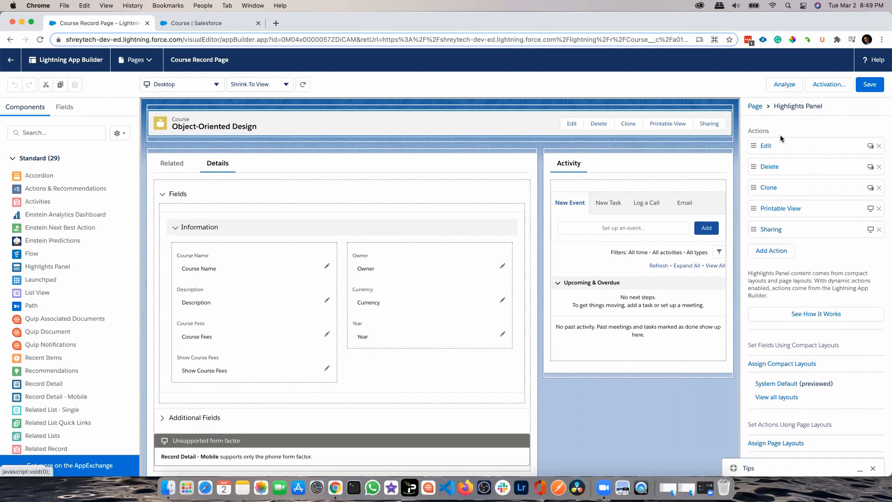
Move the Delete action ahead of Edit in the actions list, and put it back in second place.
drag(788, 166, 791, 145)
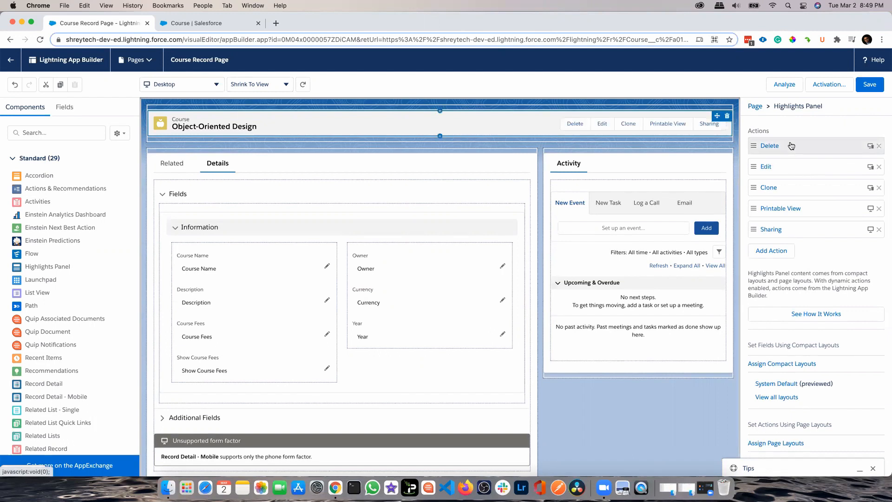
drag(790, 148, 790, 166)
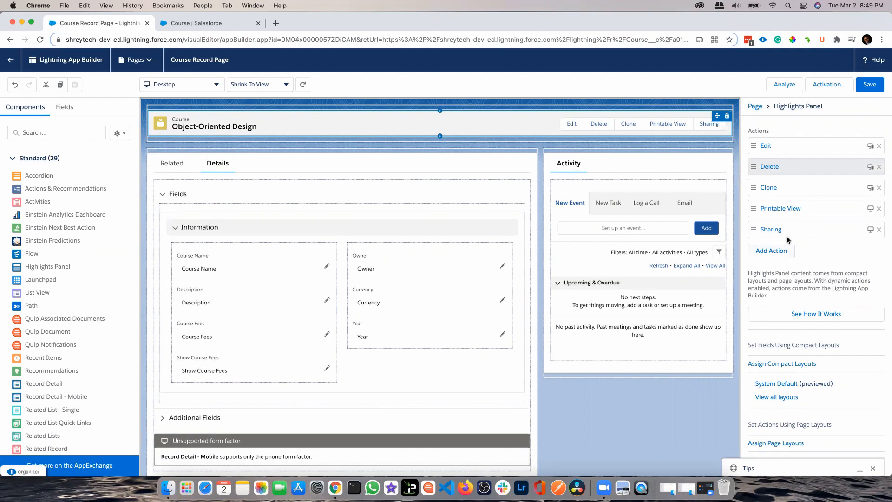
scroll(790, 237, up, 1)
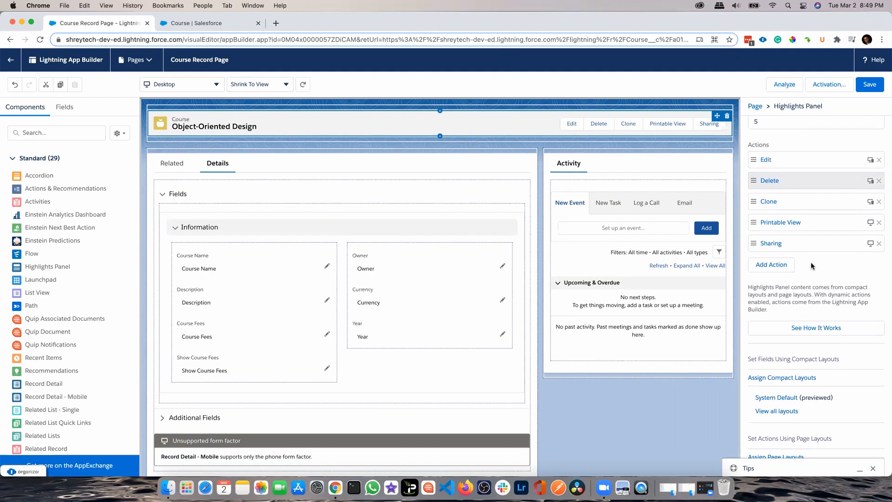
Search the actions available for the Highlights Panel for "po" and leave without adding any.
click(786, 265)
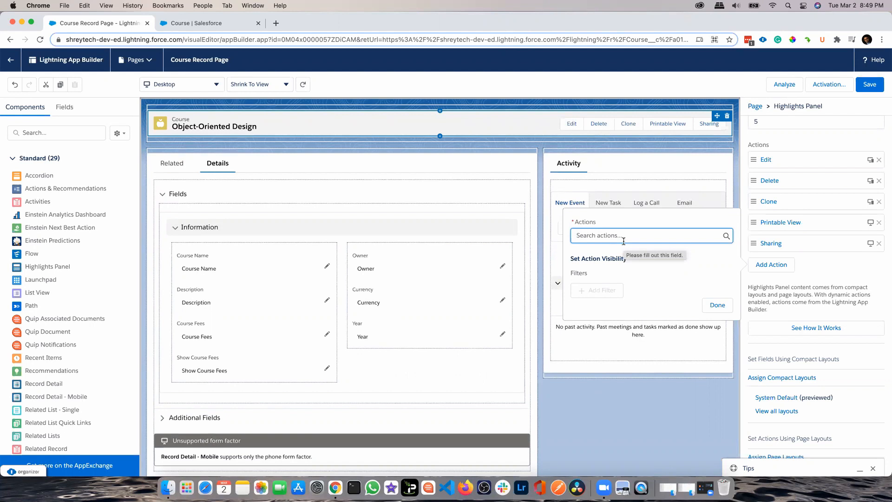
text(po)
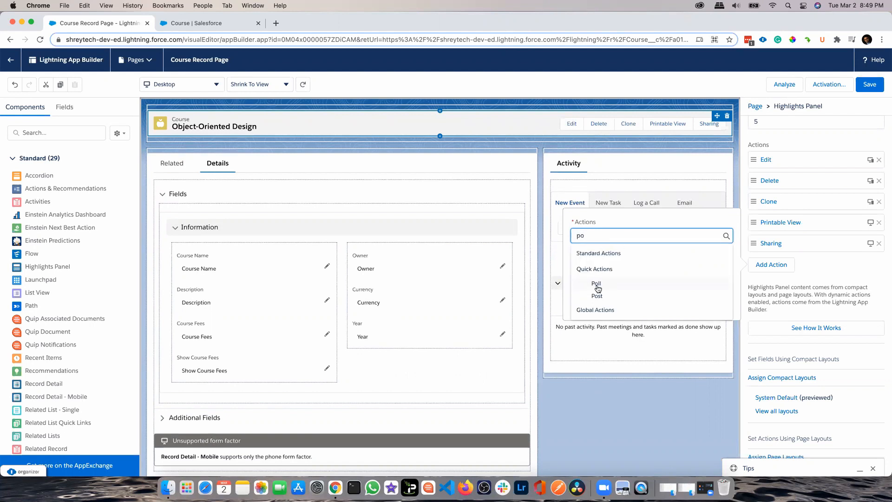
scroll(607, 282, down, 3)
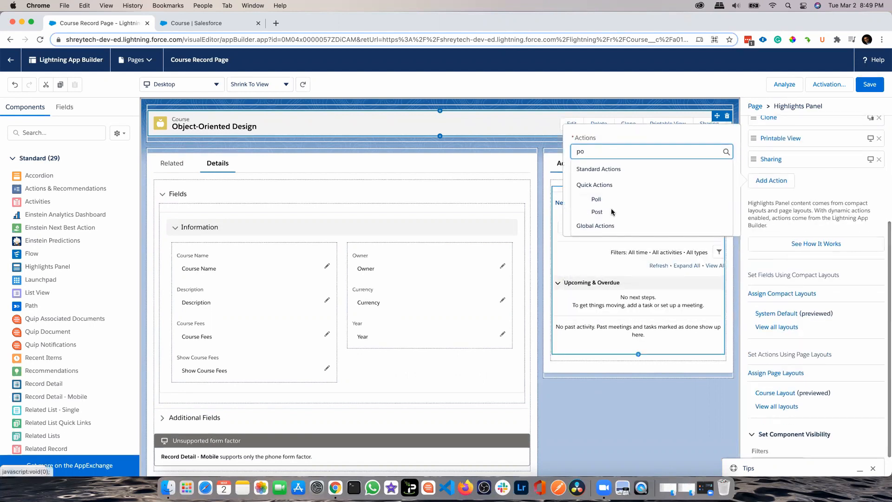
click(814, 192)
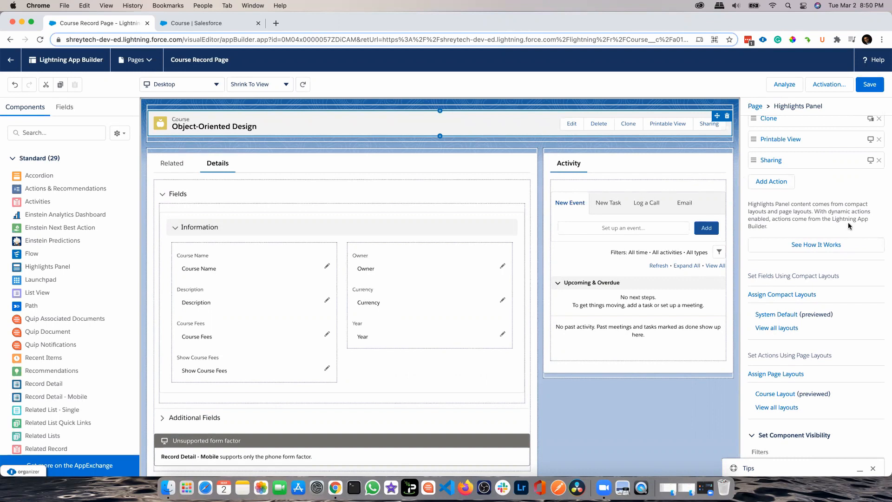
Try to save a visibility filter on the Clone action that requires Course Fees Greater Than 0.
scroll(777, 201, up, 3)
click(779, 235)
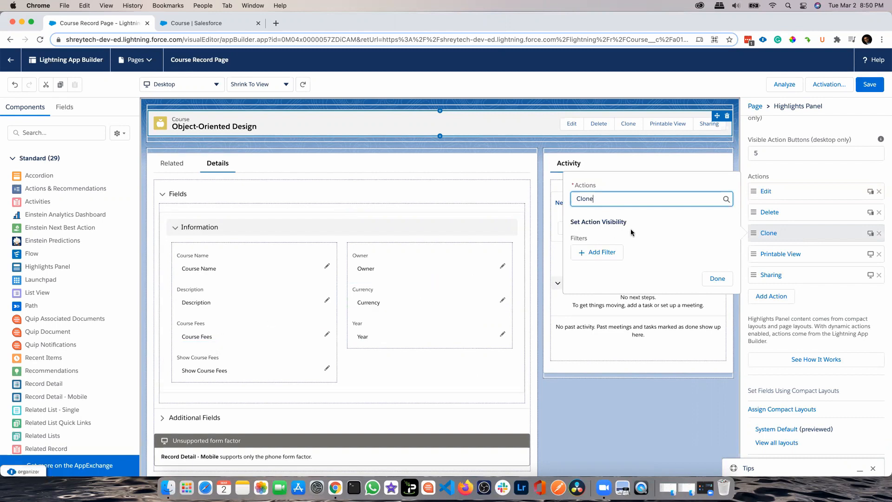
click(601, 252)
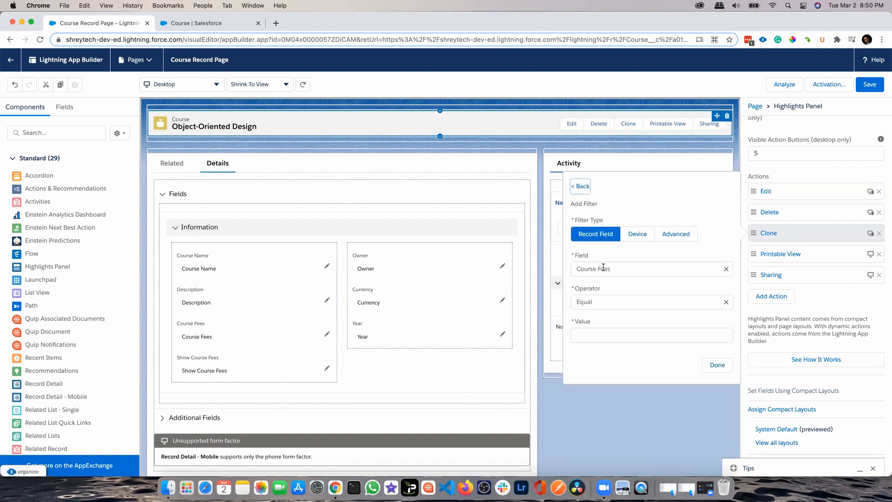
click(623, 305)
click(622, 337)
click(619, 336)
text(0)
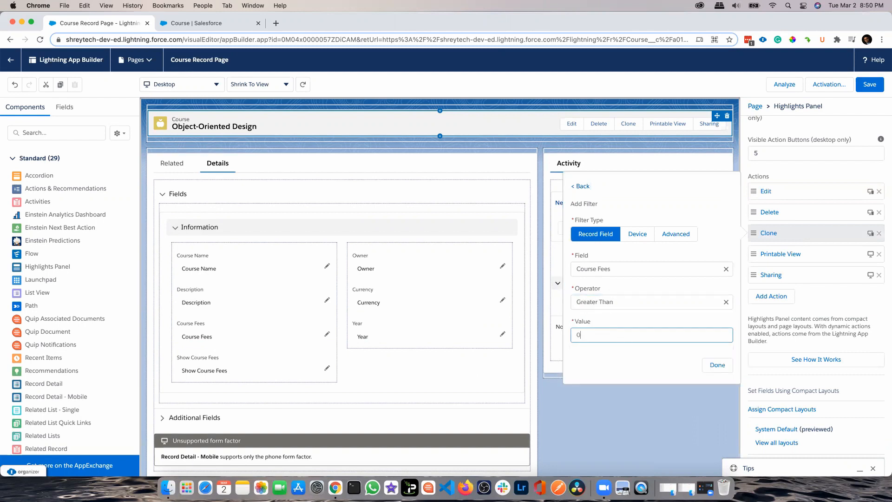
click(717, 367)
click(864, 88)
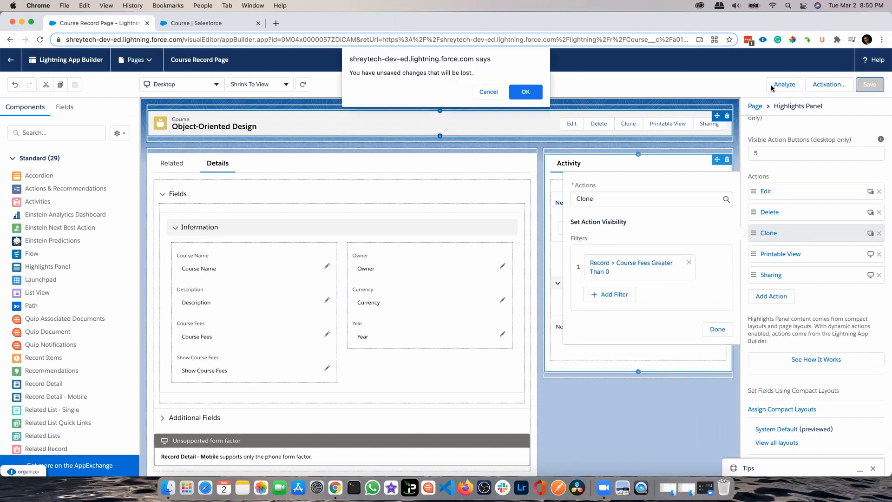
click(525, 92)
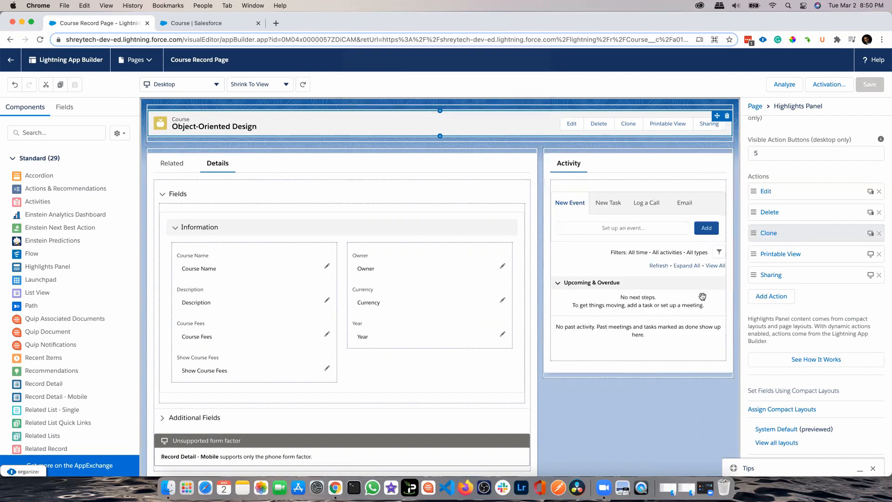
Give the Clone action a visibility filter of Course Fees Greater Than 0, and save the page.
click(786, 234)
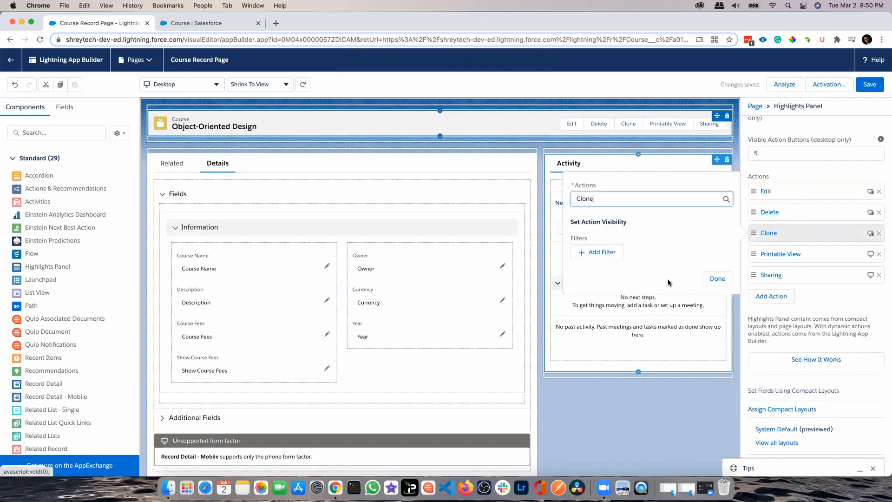
click(596, 257)
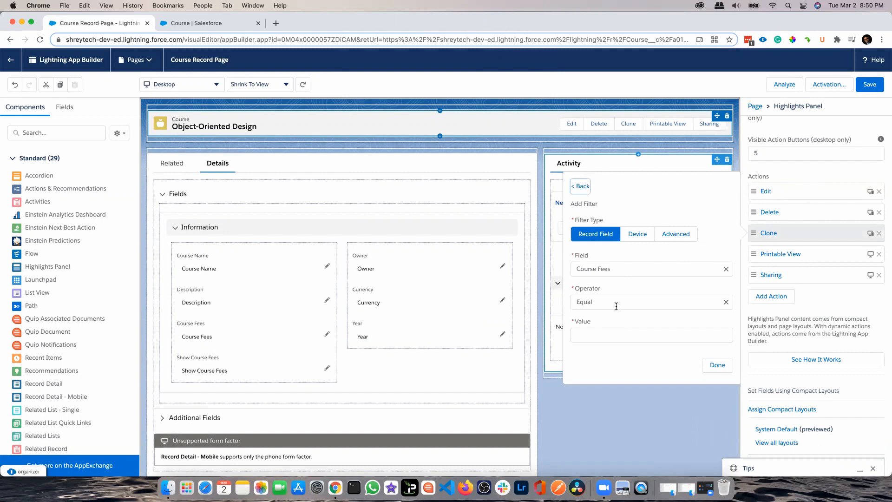
click(616, 304)
click(608, 336)
click(613, 335)
text(0)
click(717, 364)
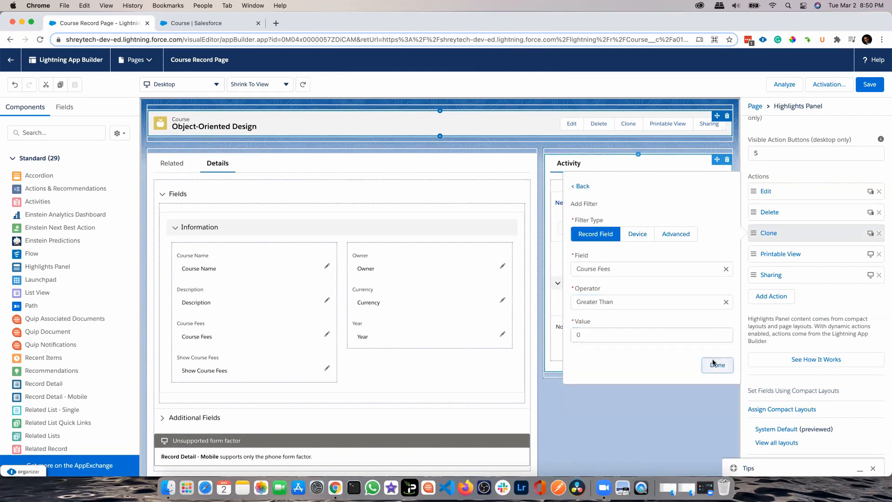
click(712, 330)
click(873, 88)
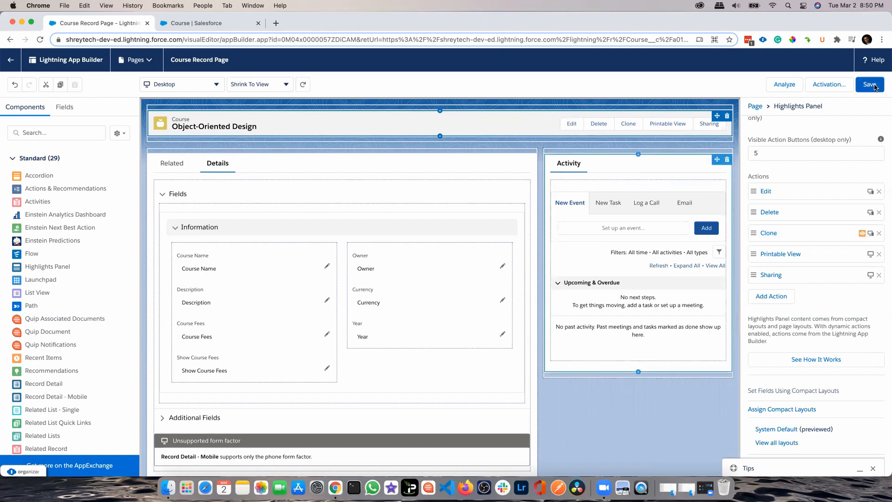
Return to the Object-Oriented Design course record, set its Course Fees to 0 and save it.
click(11, 61)
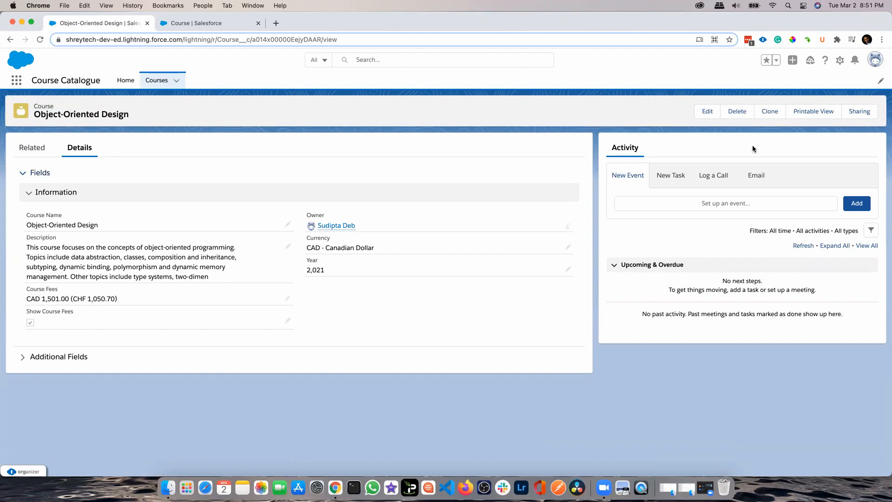
click(708, 112)
drag(302, 263, 244, 259)
text(0)
click(495, 404)
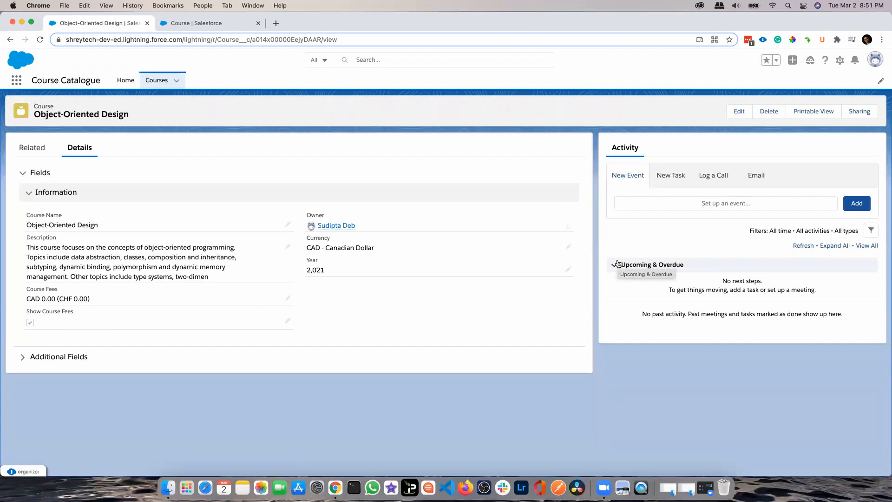
Reopen the course record's page for editing and open the Delete action's visibility settings in the Highlights Panel.
click(840, 60)
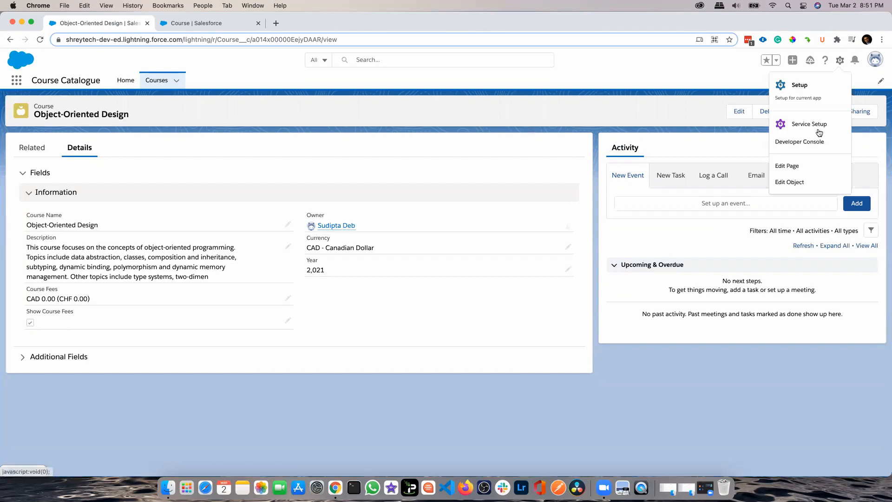
click(814, 165)
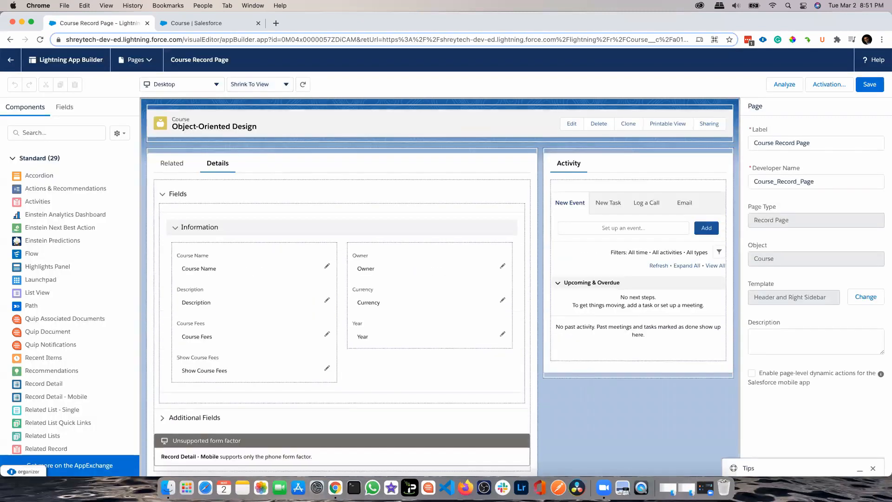
click(388, 117)
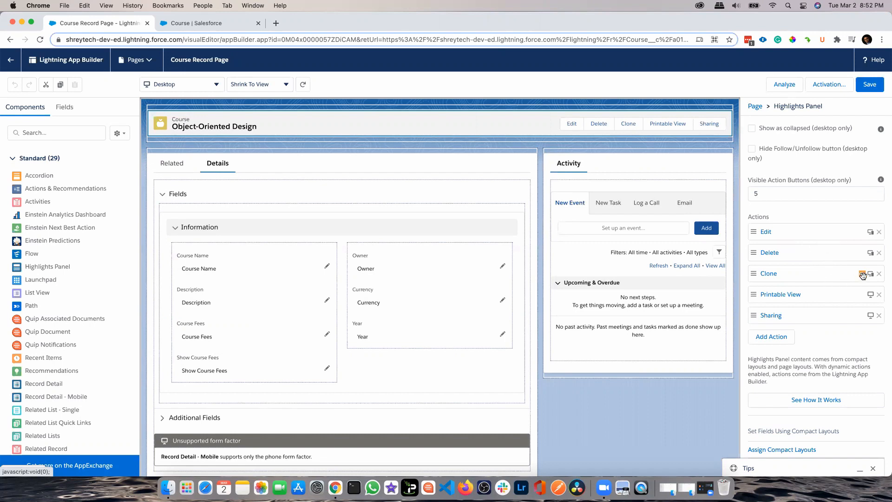
click(809, 253)
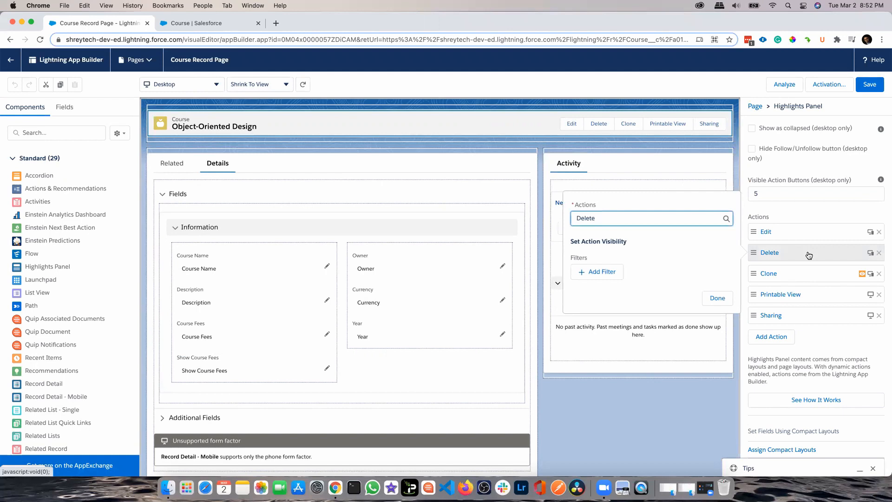
Give the Delete action a device visibility filter of Form Factor Not Equal Phone.
click(596, 272)
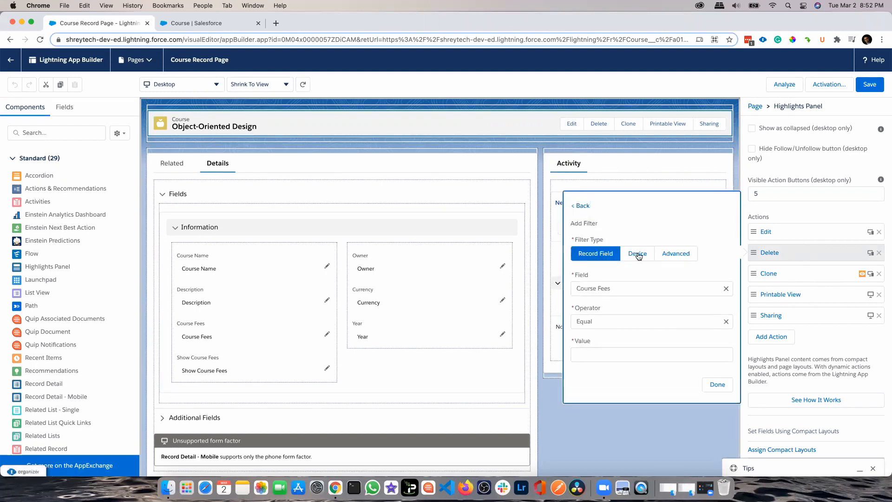
click(638, 254)
click(589, 254)
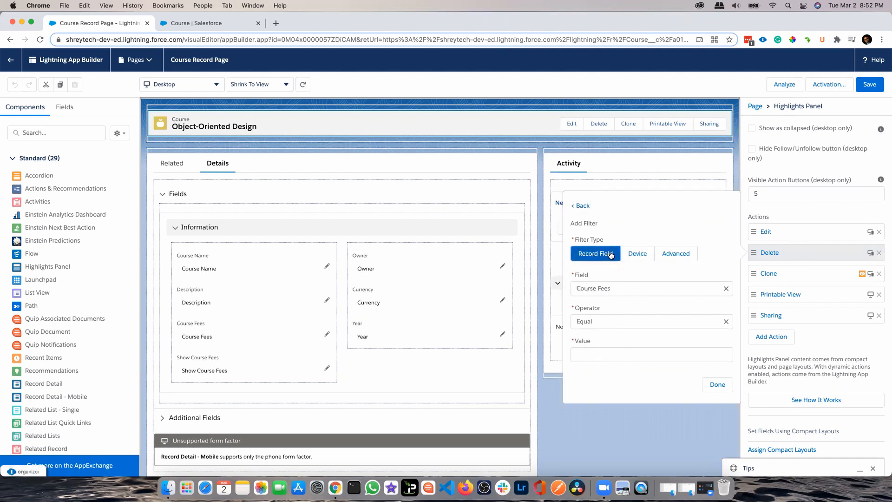
click(636, 255)
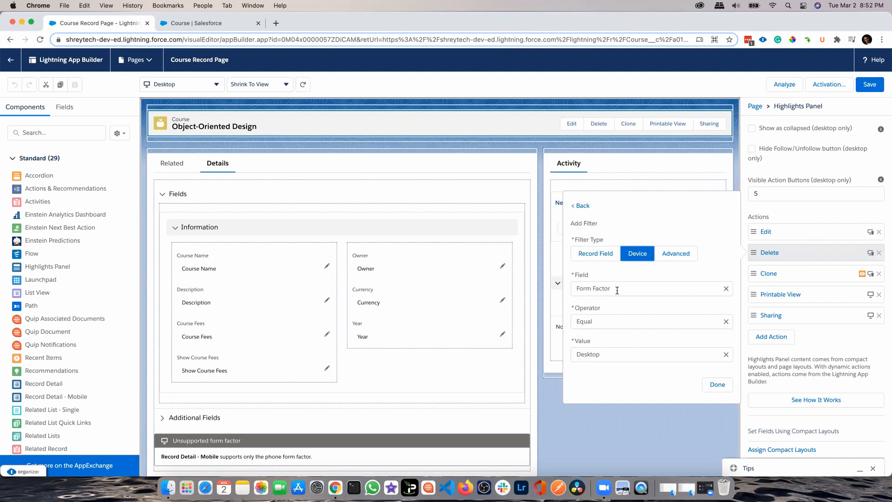
click(616, 322)
click(612, 353)
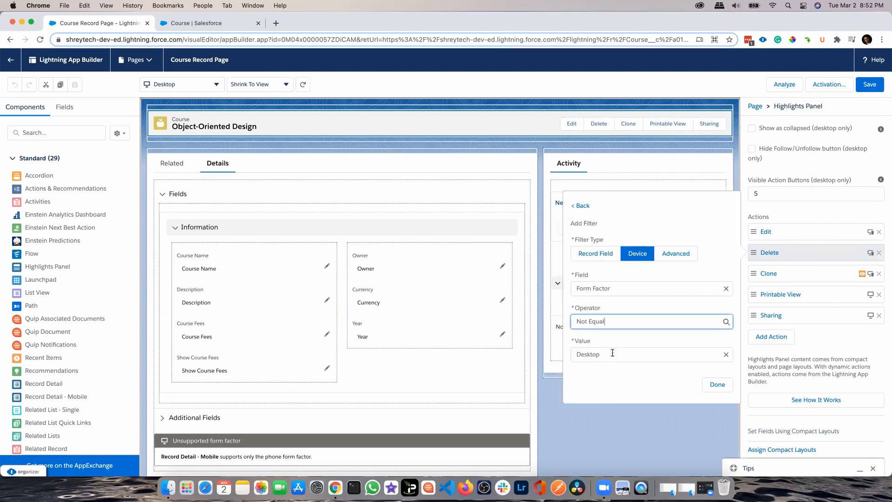
click(619, 355)
click(618, 388)
click(711, 385)
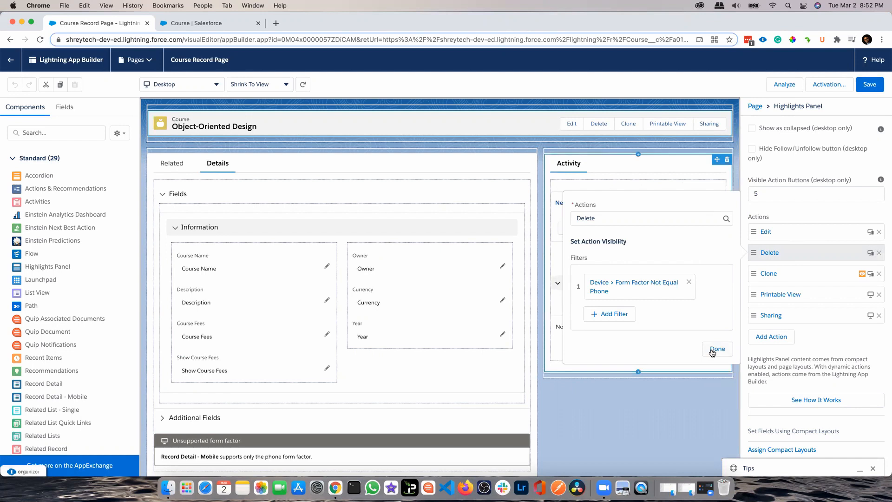
click(713, 352)
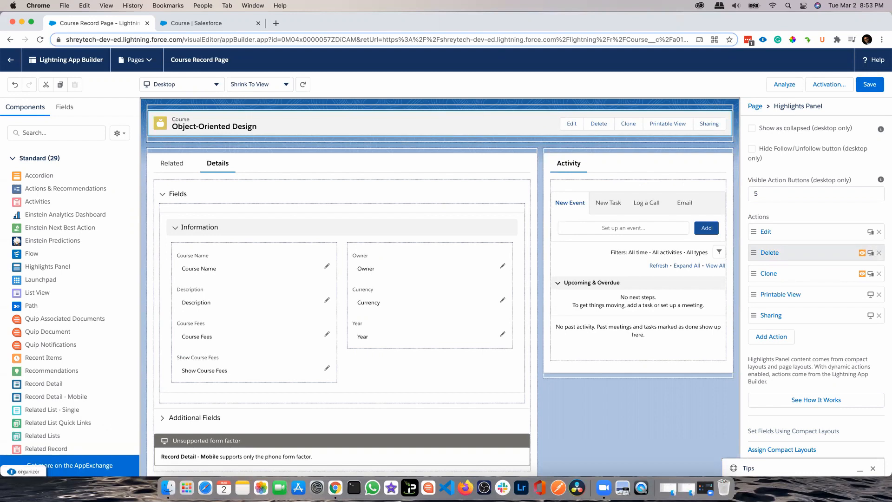
Start an advanced visibility filter on the Edit action using the API Enabled field from Permissions > Standard Permission.
click(831, 234)
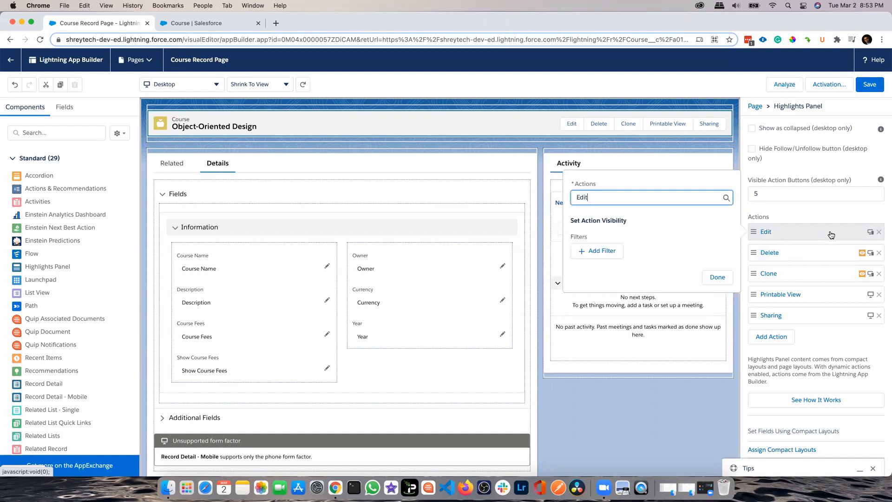
click(619, 251)
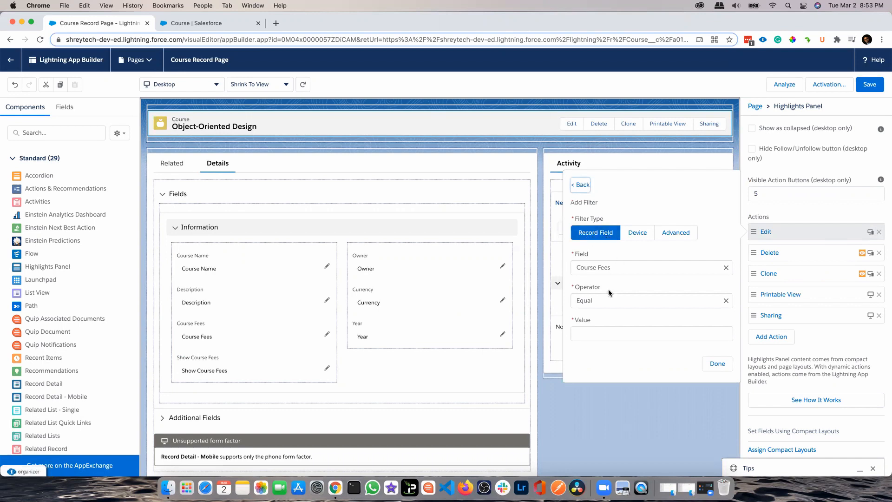
click(644, 237)
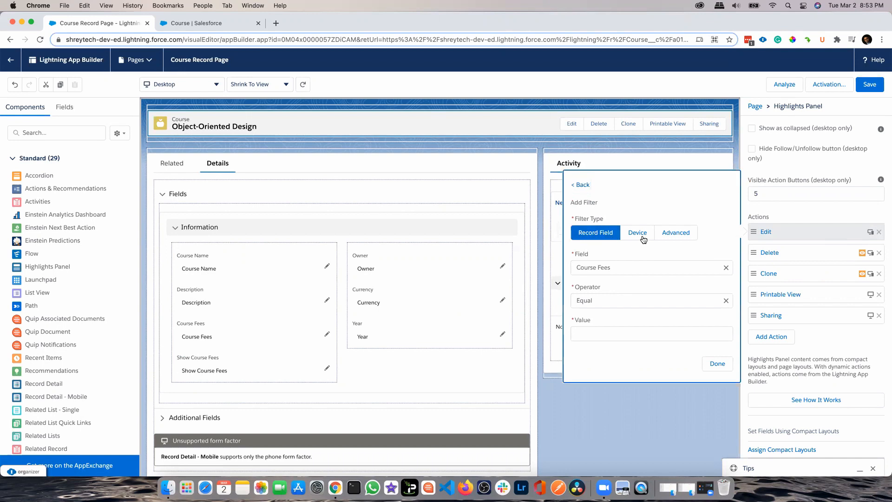
click(679, 237)
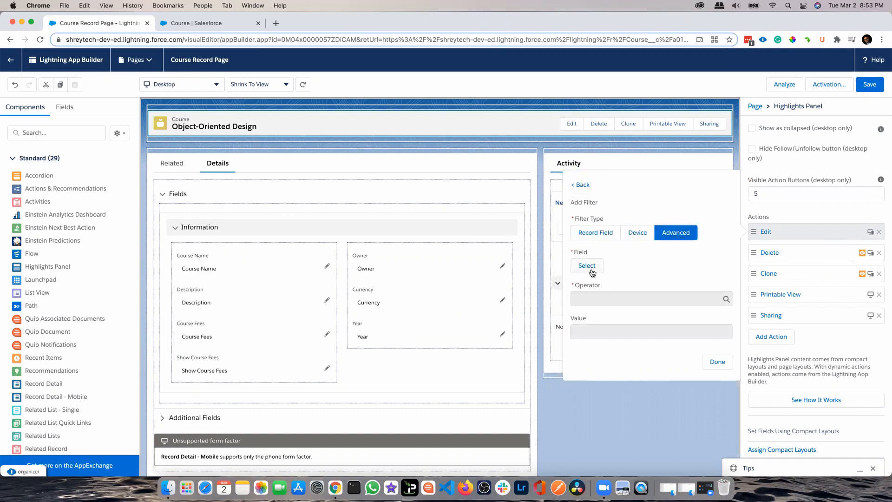
click(586, 266)
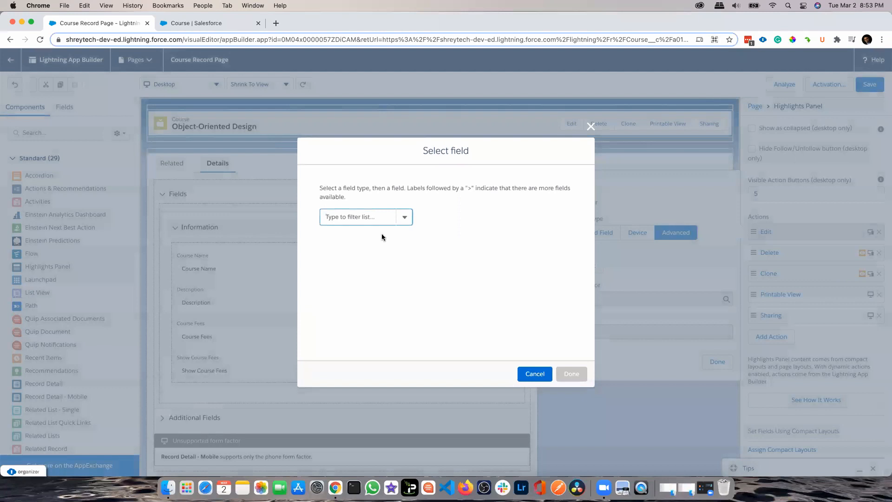
click(402, 220)
click(370, 264)
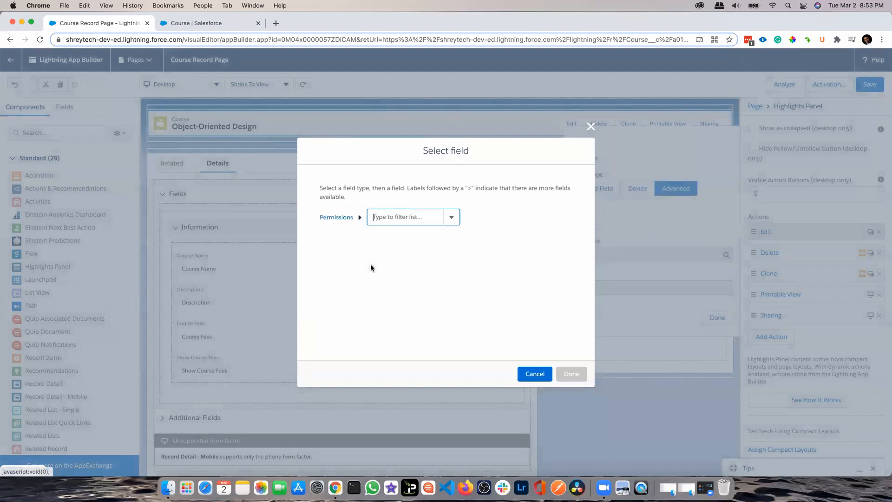
click(417, 217)
click(410, 233)
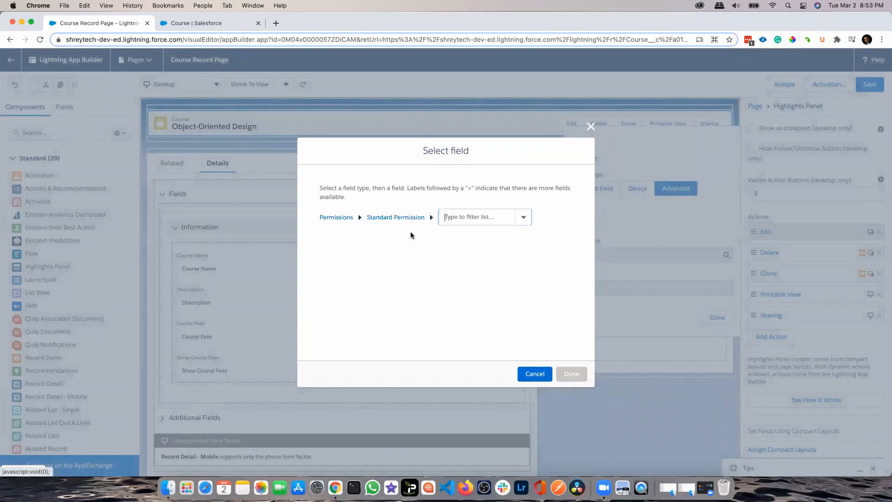
text(ap)
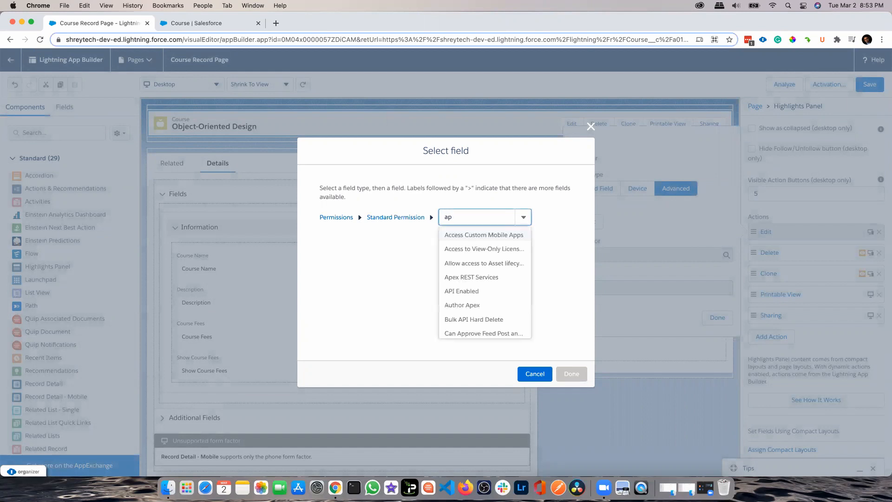
click(475, 291)
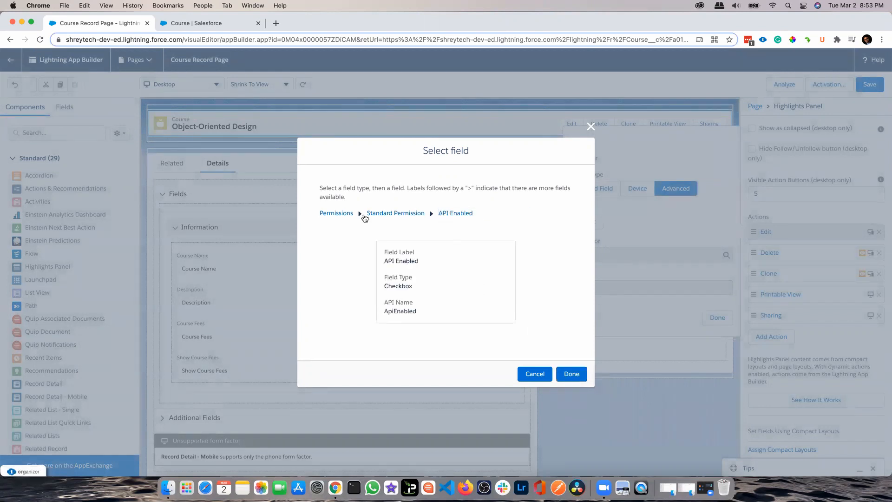
click(571, 374)
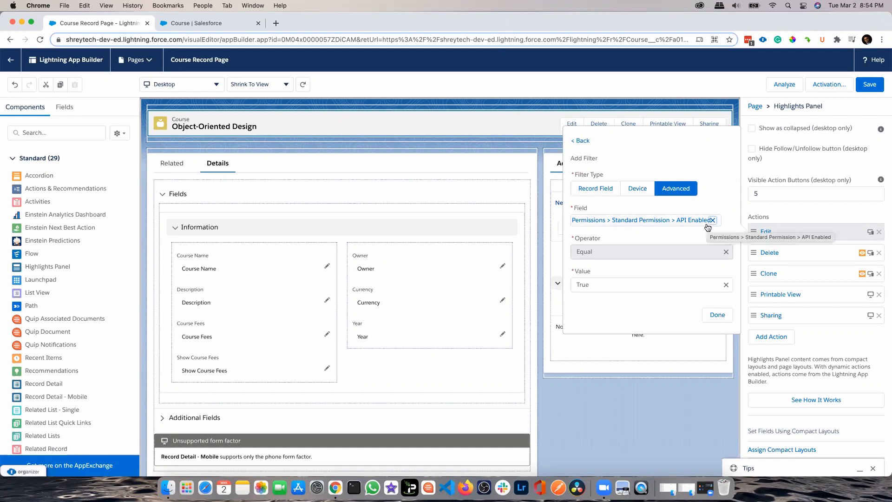
Apply the Edit action's API Enabled Equal True filter and save the page.
click(726, 317)
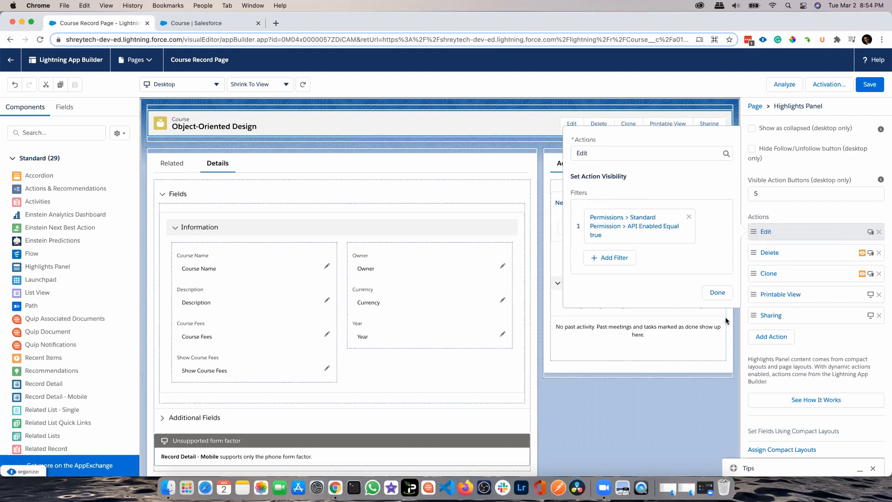
click(724, 294)
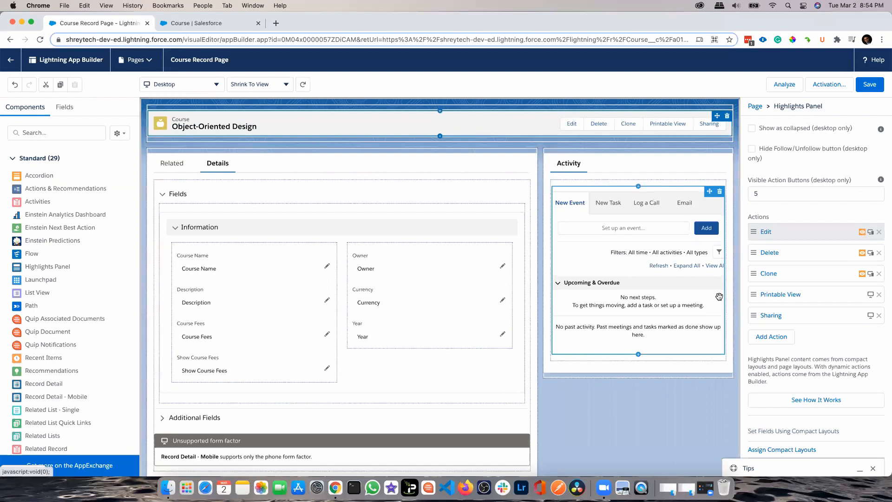
click(869, 85)
scroll(777, 215, down, 2)
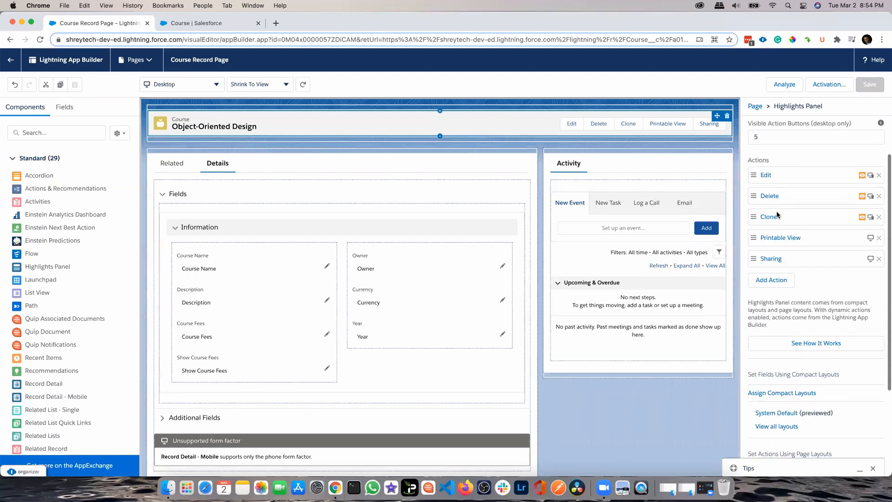
scroll(781, 215, down, 1)
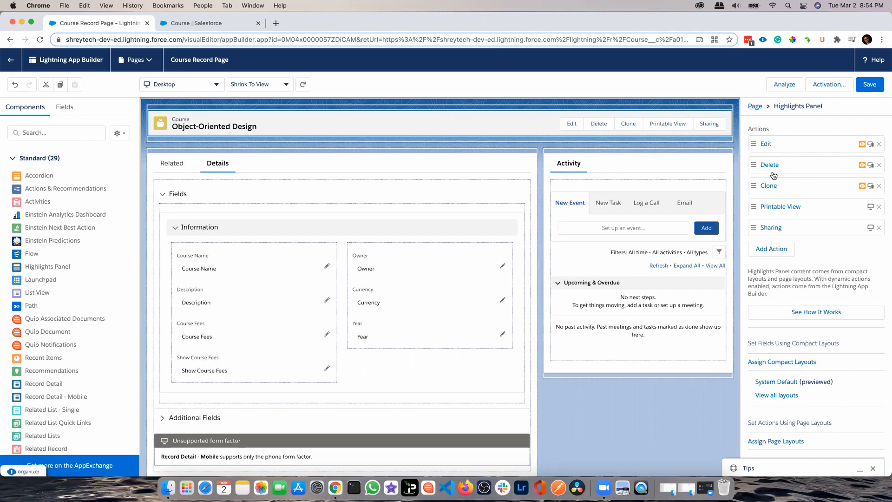
Check the action buttons on the Object-Oriented Design record, then reopen its page for editing and review the Highlights Panel actions.
click(16, 64)
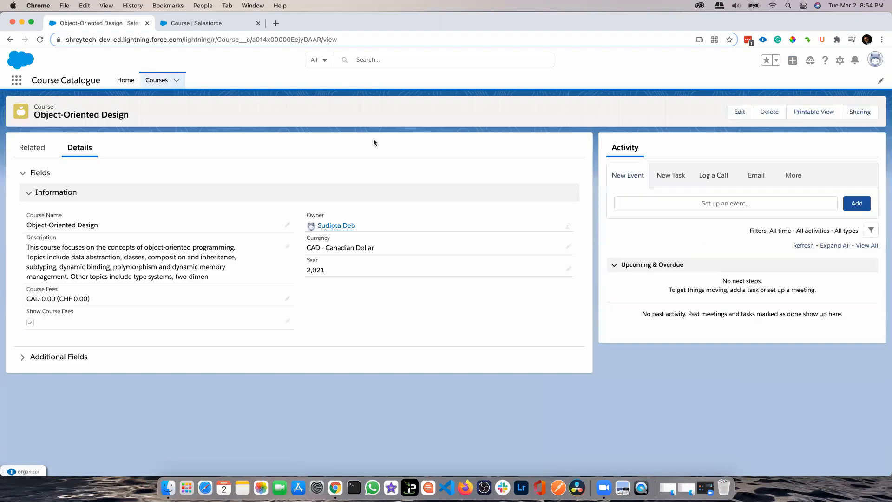
click(838, 62)
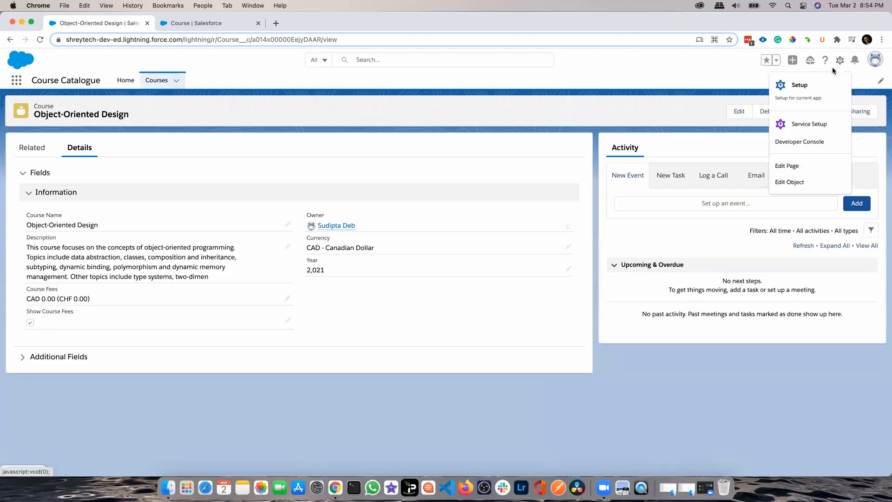
click(803, 165)
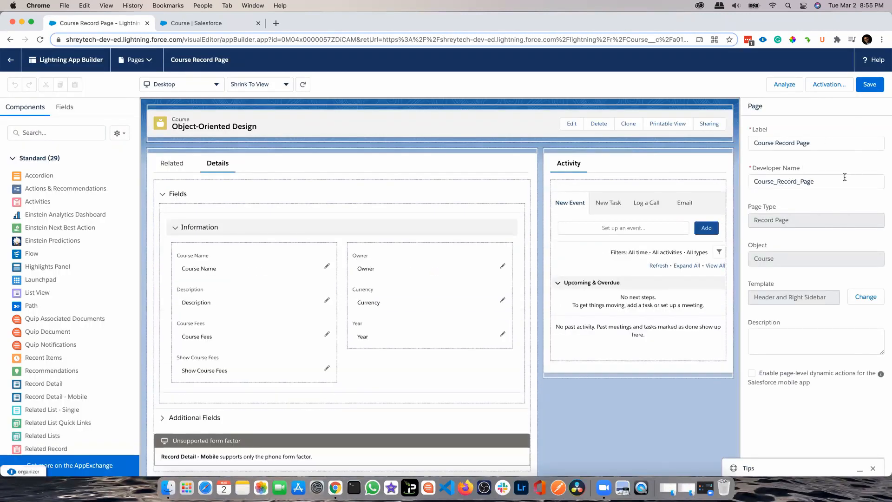
click(469, 127)
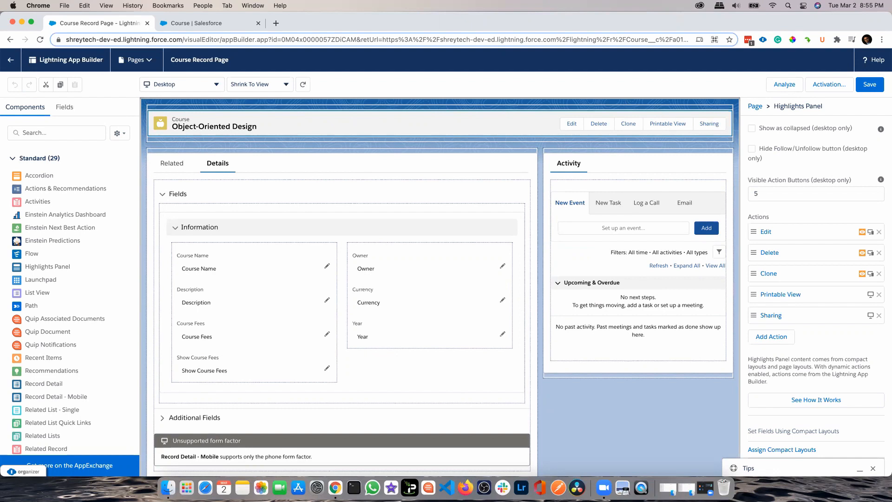
scroll(540, 181, down, 1)
scroll(540, 184, up, 1)
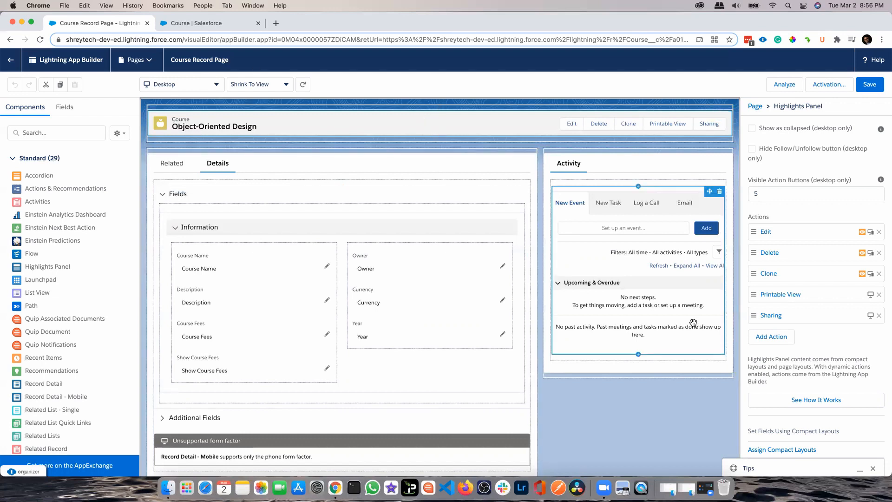
Refresh the Course object's list of Lightning record pages in Setup and return to the page builder.
click(235, 24)
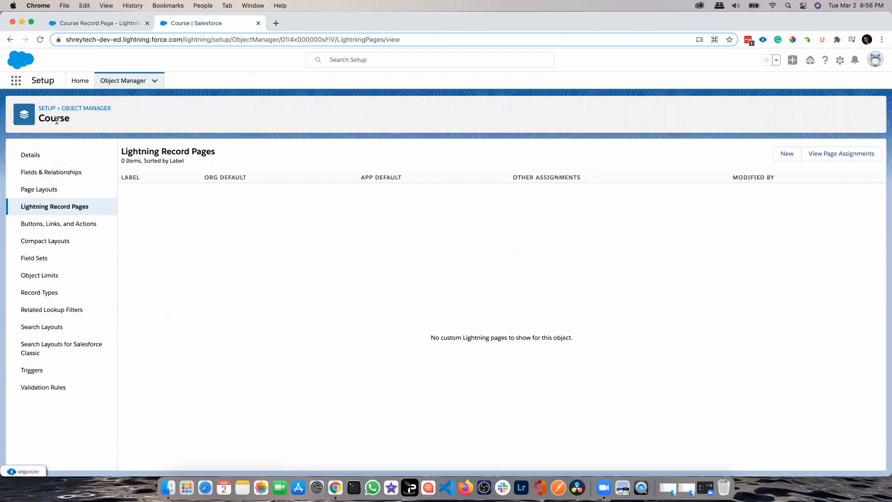
click(41, 40)
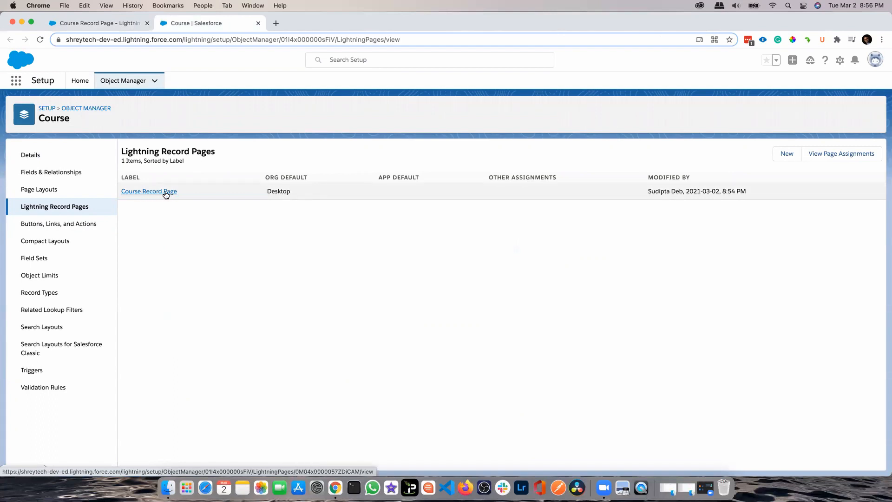
click(115, 21)
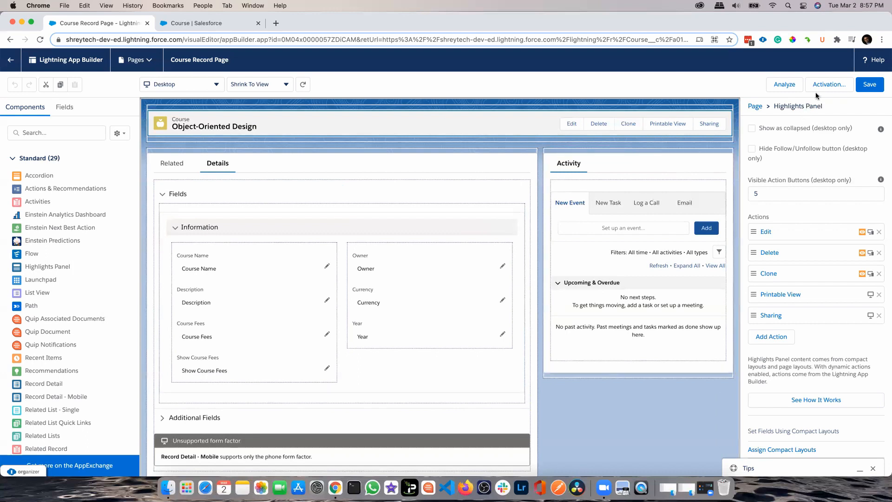
Remove the Course Record Page as the org default for desktop and return to the course record.
click(825, 85)
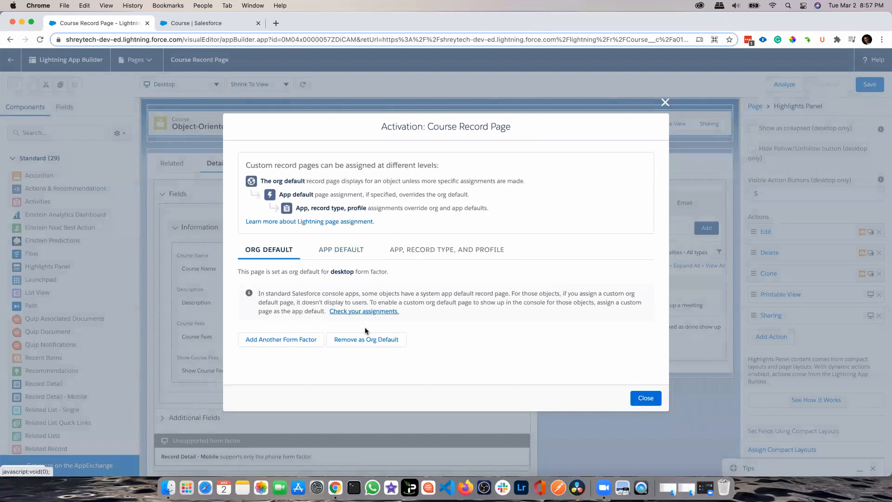
click(369, 344)
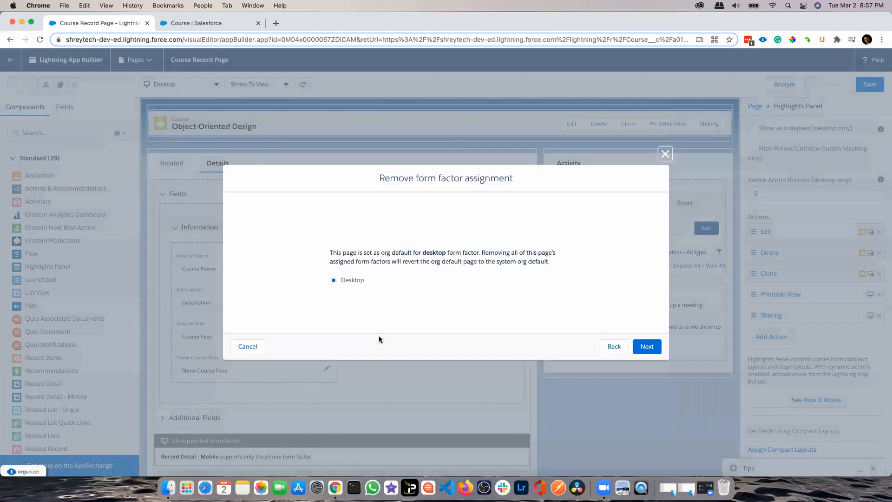
click(656, 344)
click(656, 323)
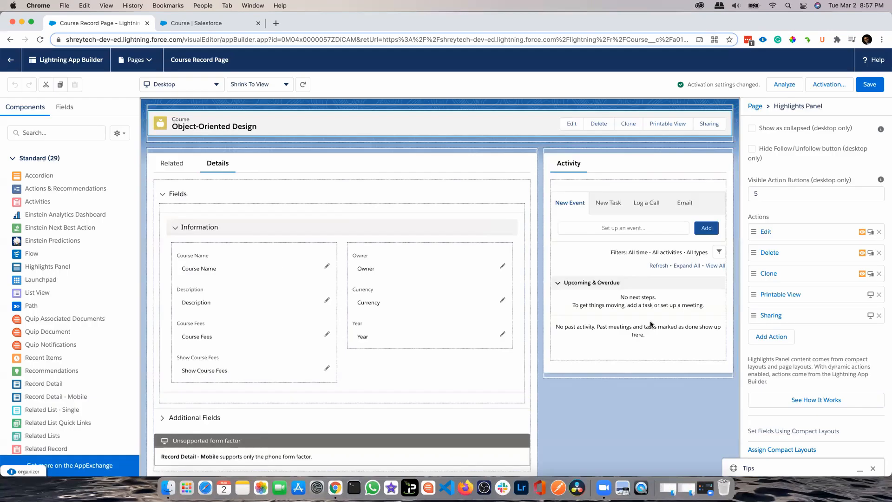
click(13, 64)
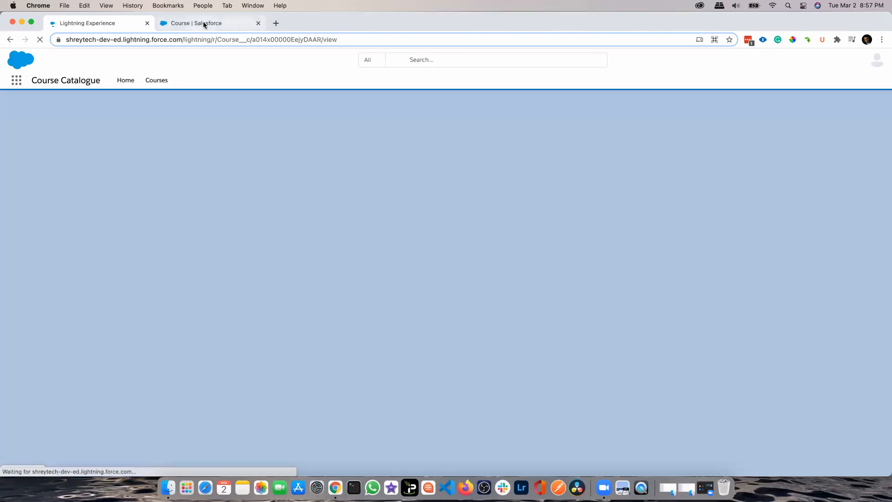
Delete the Course Record Page from the Course object's Lightning record pages and return to the course record.
click(204, 24)
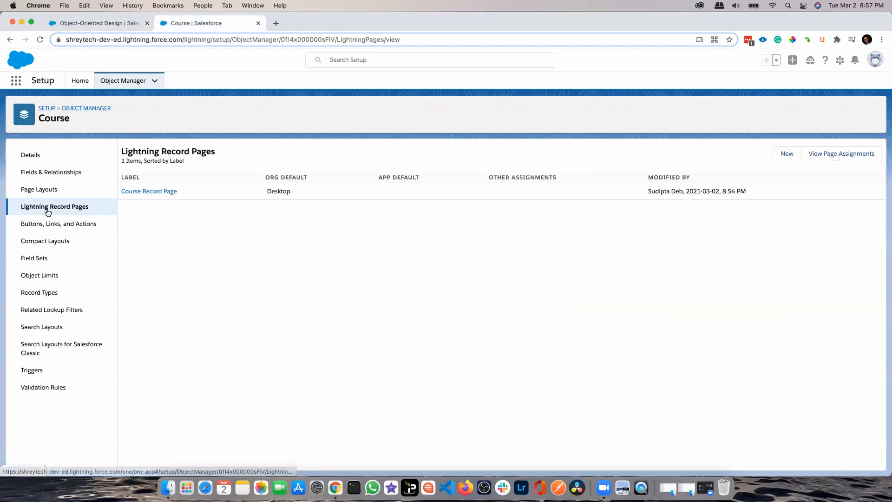
click(148, 191)
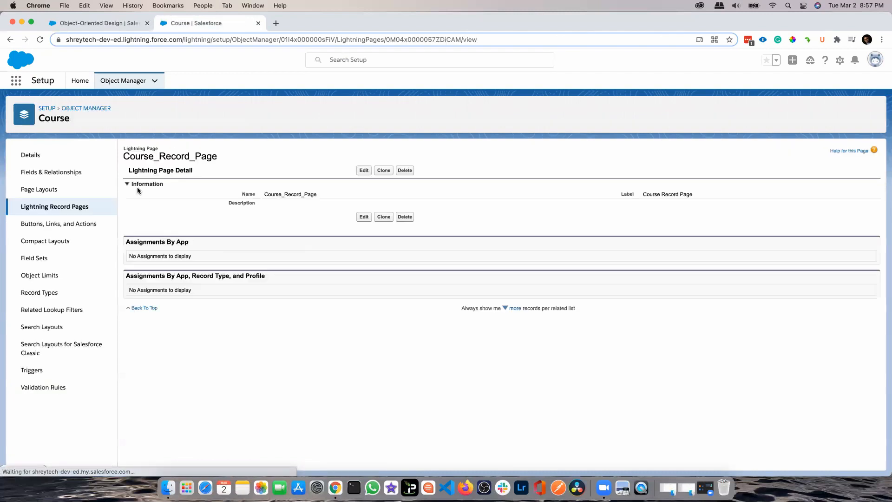
click(405, 171)
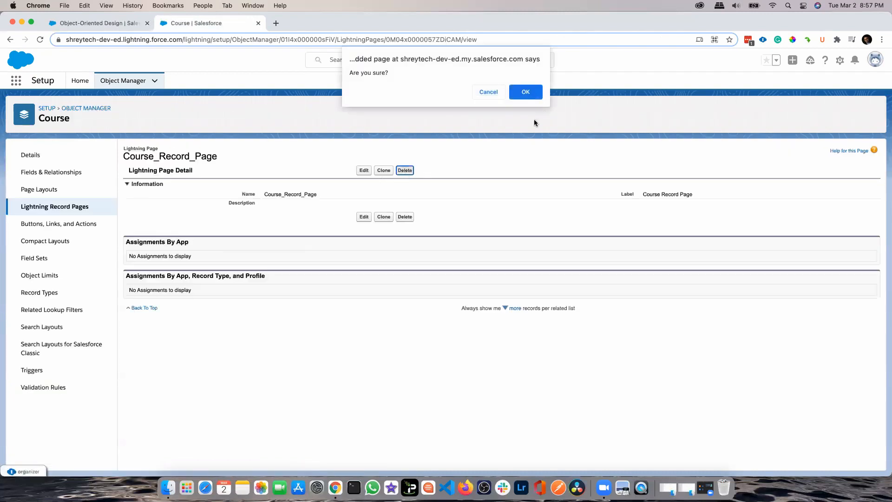
click(527, 93)
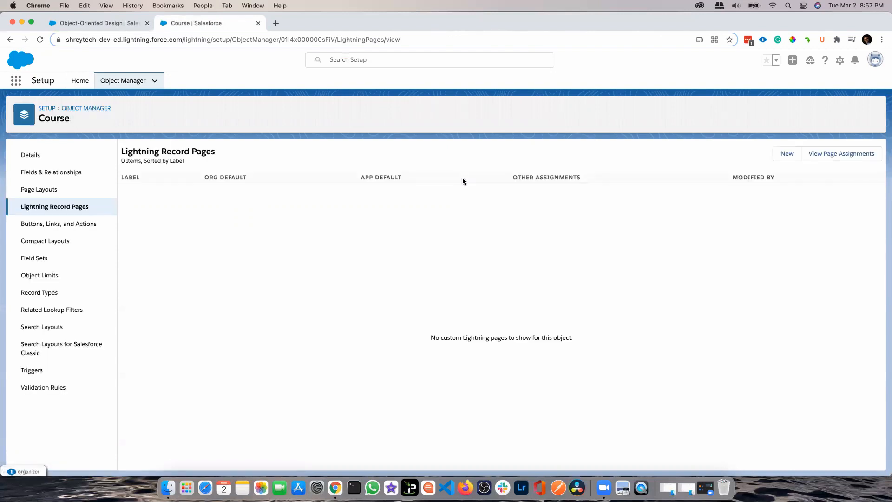
click(93, 22)
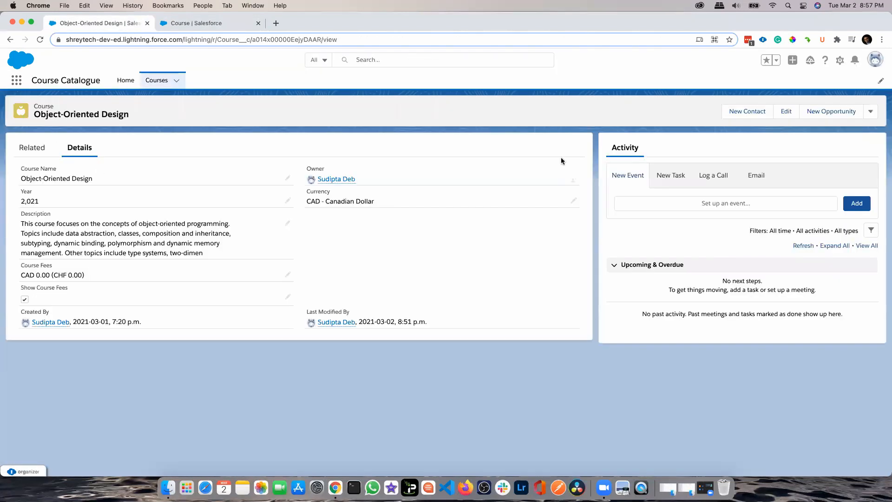